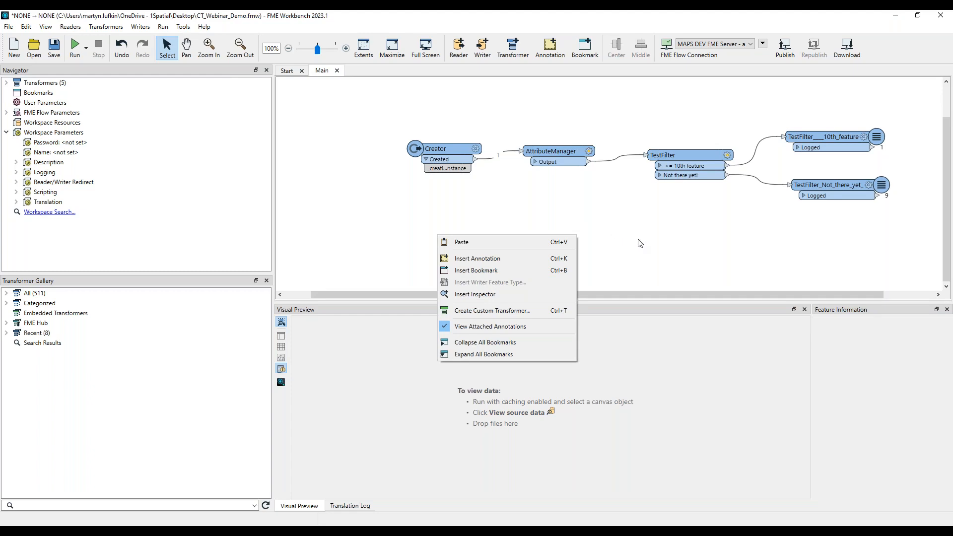
pyautogui.click(640, 243)
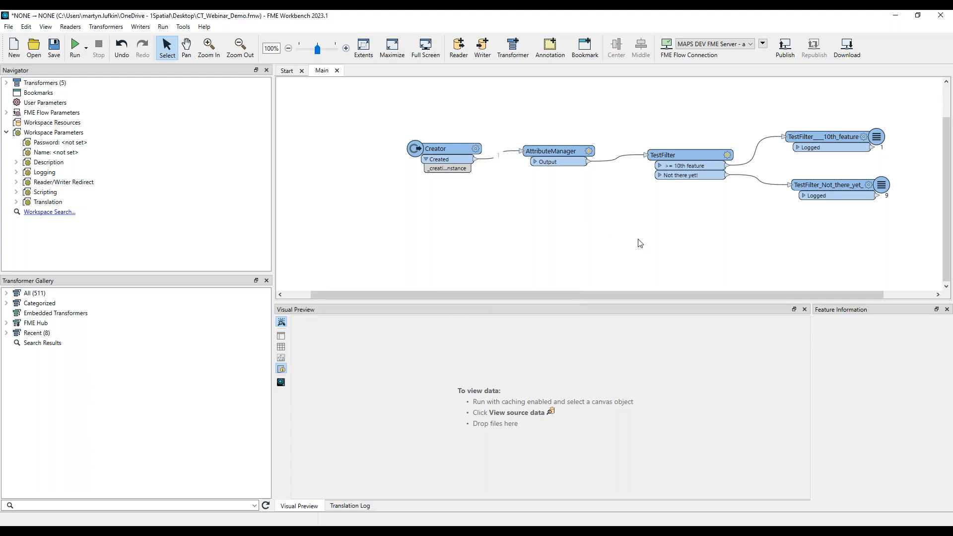
pyautogui.moveTo(495, 112); pyautogui.dragTo(759, 218)
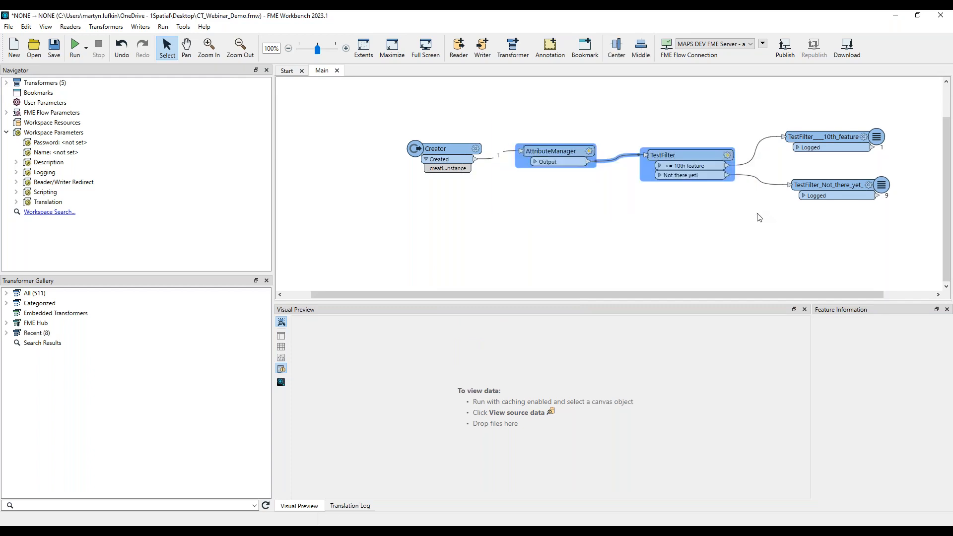
pyautogui.click(516, 244)
# Set the Creator transformer's number of features to create to 10.
pyautogui.moveTo(548, 296); pyautogui.dragTo(598, 296)
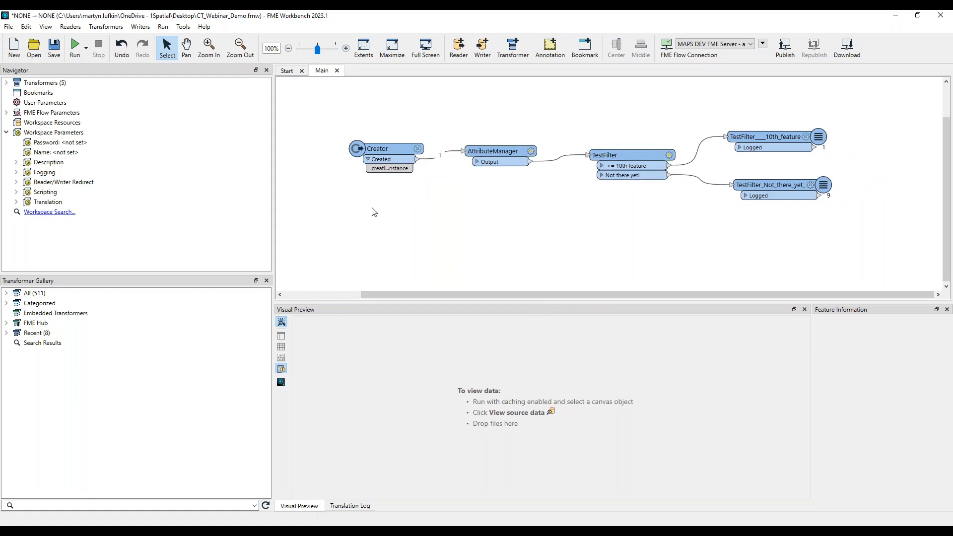
pyautogui.doubleClick(410, 154)
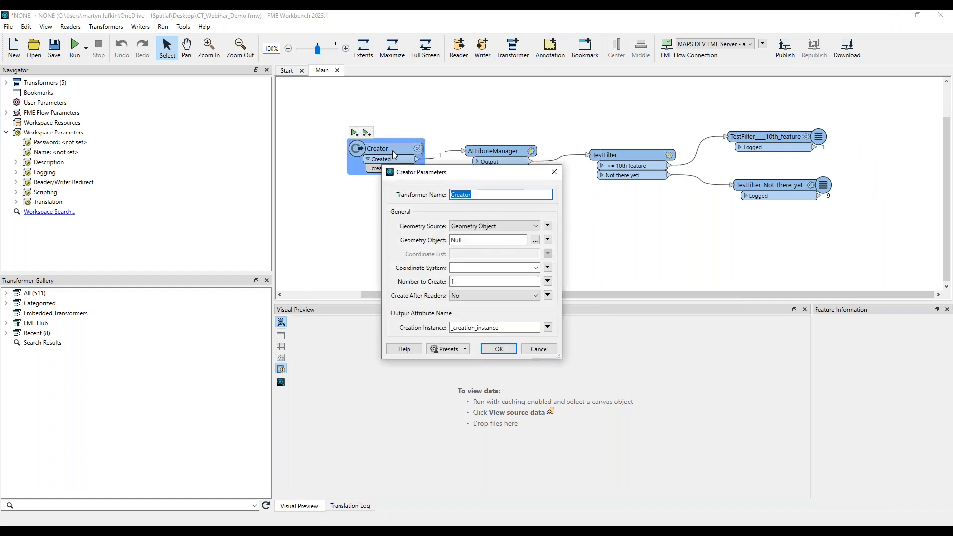
pyautogui.doubleClick(461, 282)
pyautogui.write('10')
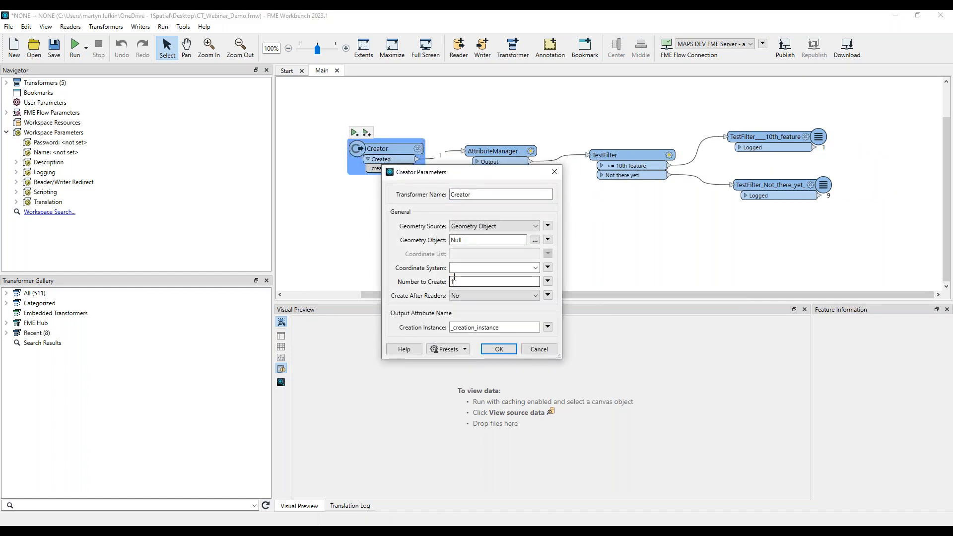
pyautogui.click(499, 351)
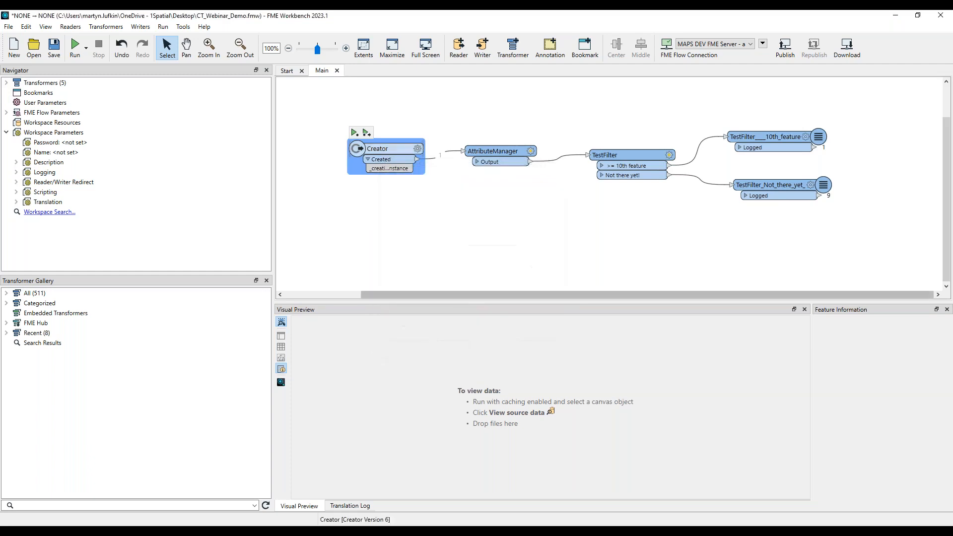
pyautogui.click(417, 149)
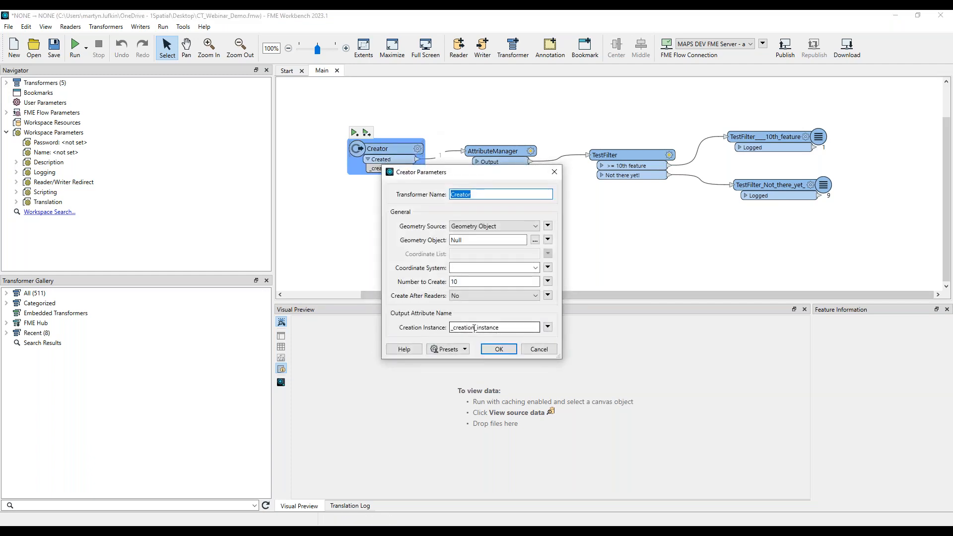
pyautogui.click(499, 350)
# Review the AttributeManager's value expression for _creation_instance and the TestFilter's test conditions and output ports.
pyautogui.click(531, 152)
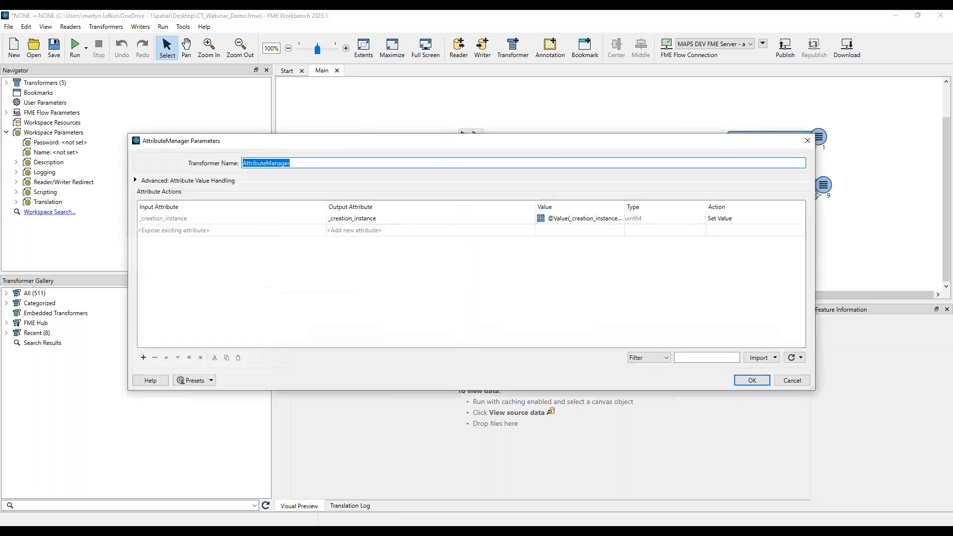
pyautogui.click(593, 224)
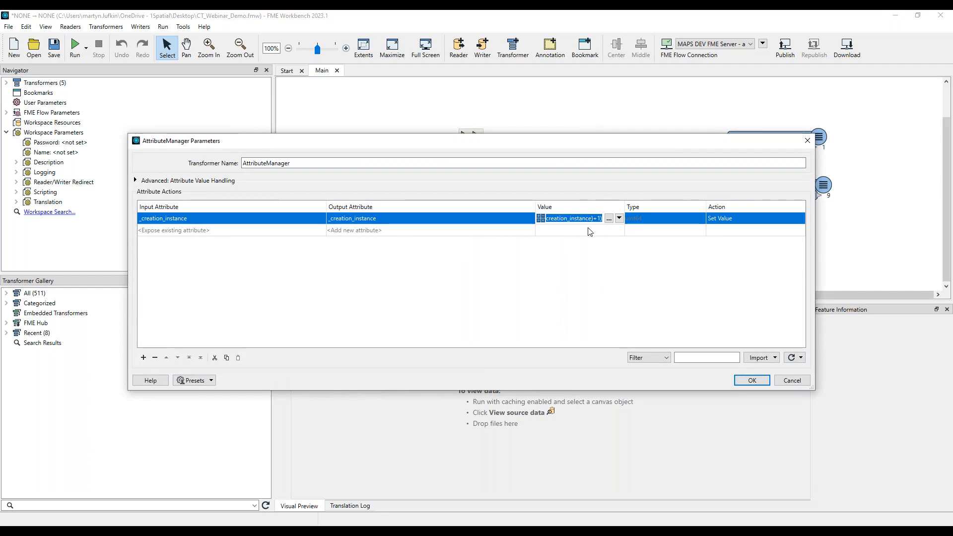
pyautogui.click(752, 380)
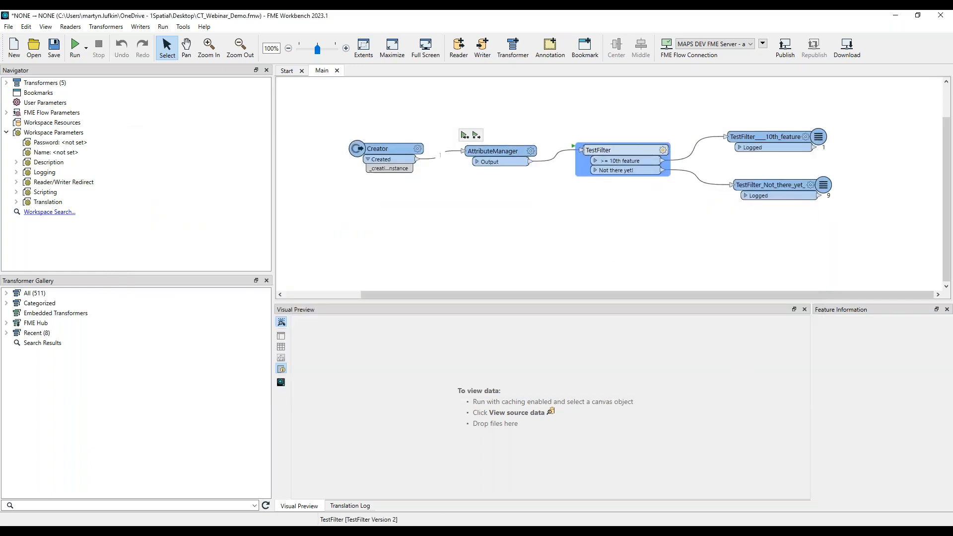
pyautogui.doubleClick(621, 150)
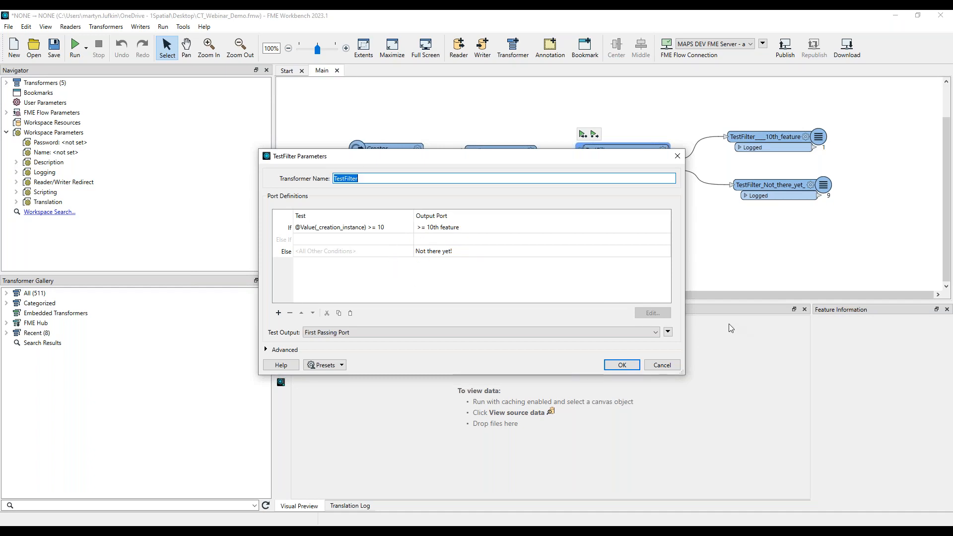
pyautogui.click(662, 365)
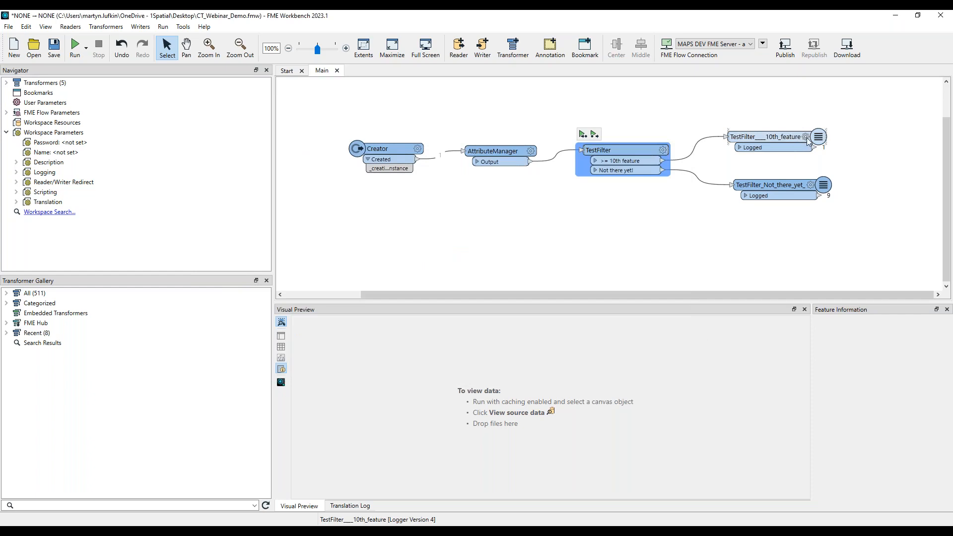
# Review the log messages configured in the two Loggers attached to the TestFilter outputs.
pyautogui.click(806, 137)
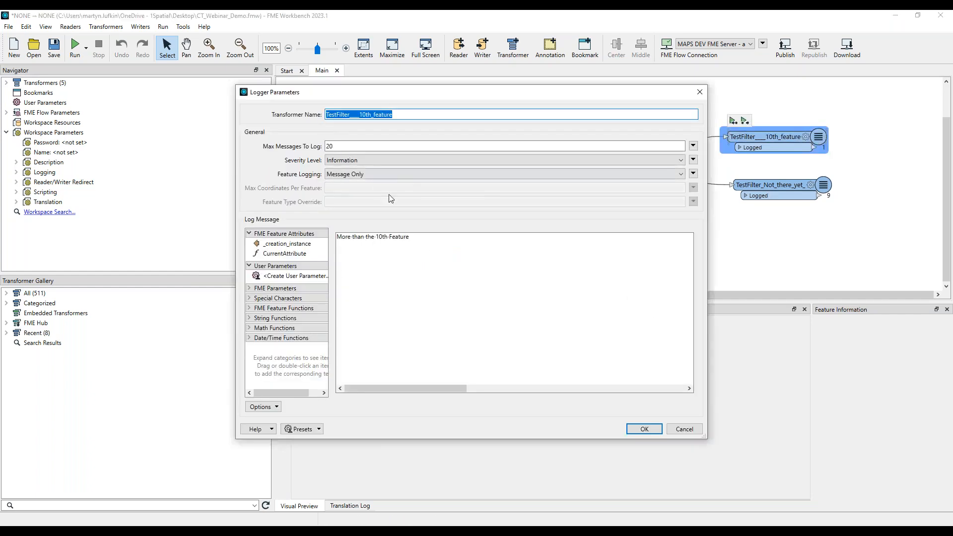
pyautogui.click(423, 235)
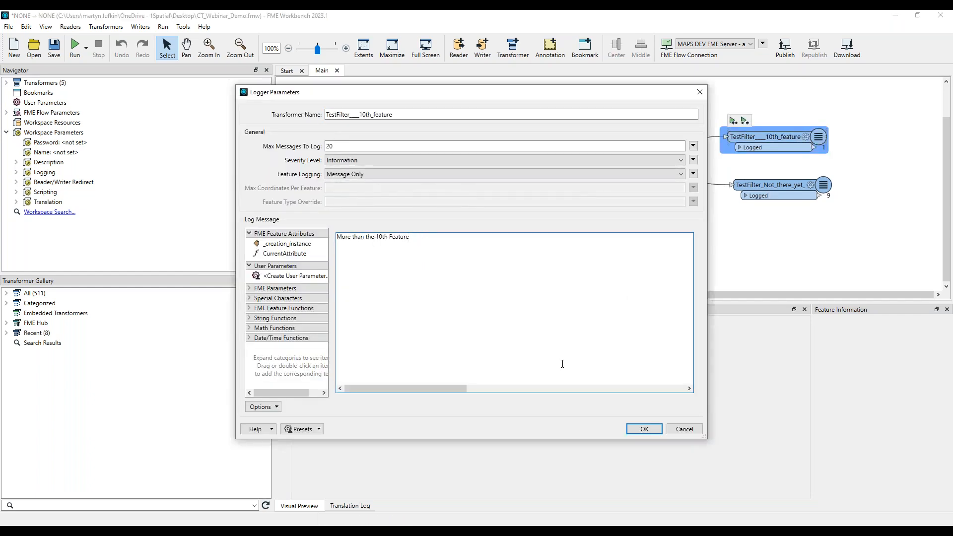
pyautogui.click(685, 429)
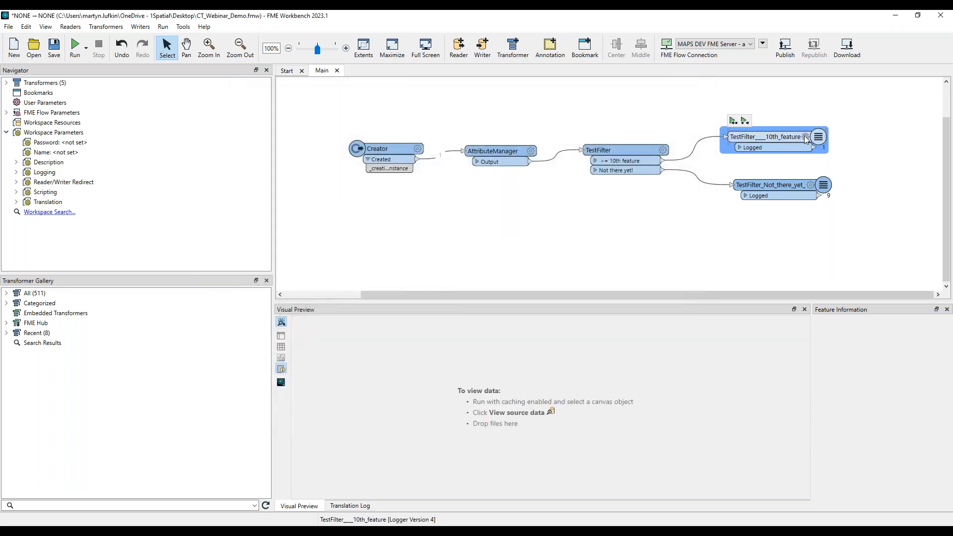
pyautogui.click(811, 185)
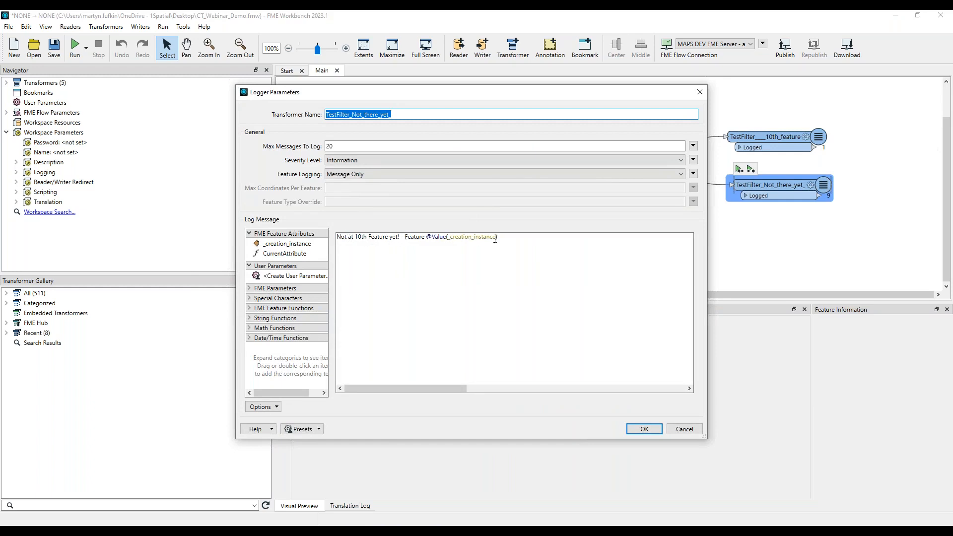
pyautogui.moveTo(497, 237); pyautogui.dragTo(405, 237)
pyautogui.click(443, 320)
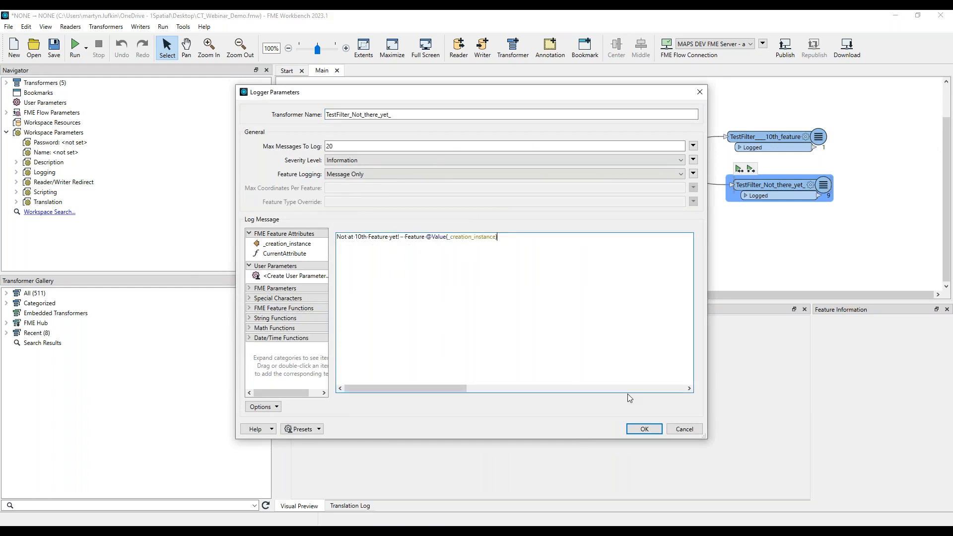
pyautogui.click(644, 428)
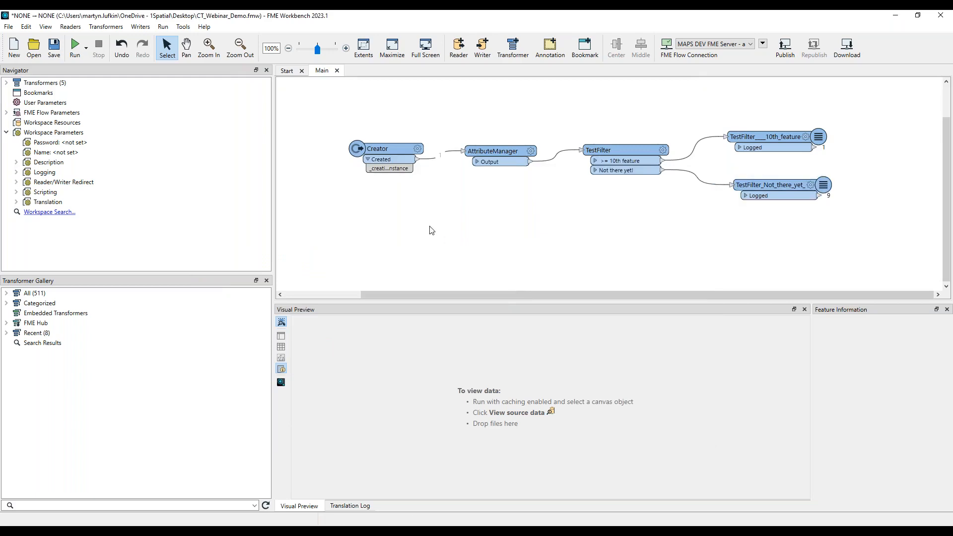
# Run the workspace from the Creator onward and preview the AttributeManager's output features.
pyautogui.click(403, 157)
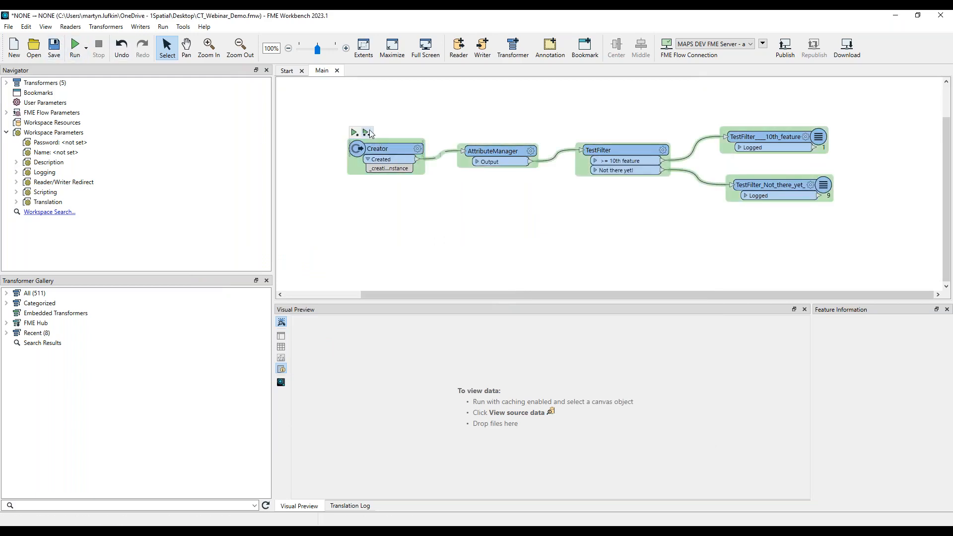
pyautogui.click(367, 132)
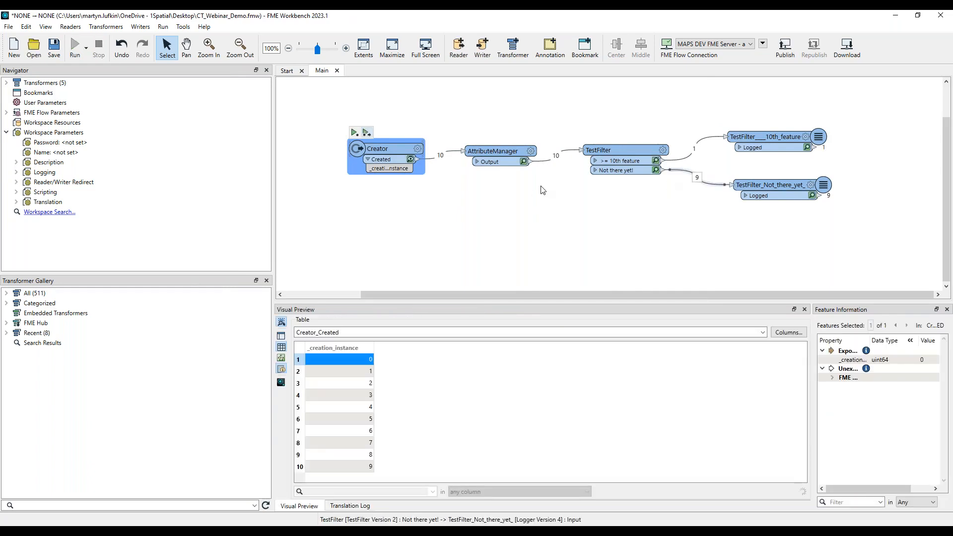
pyautogui.click(524, 162)
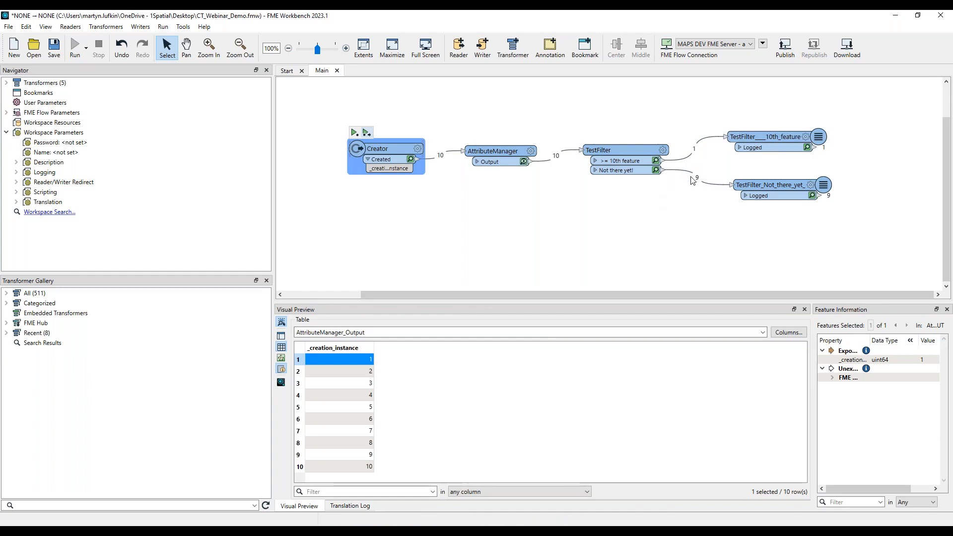
# Examine the translation log for the messages written by the two Loggers for each feature.
pyautogui.click(344, 506)
pyautogui.scroll(10, 625, 437)
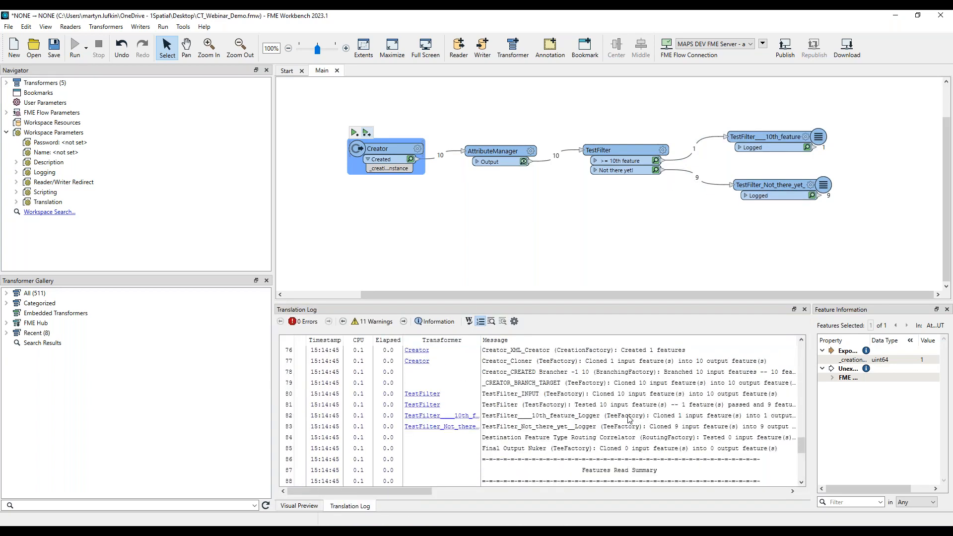
pyautogui.click(573, 369)
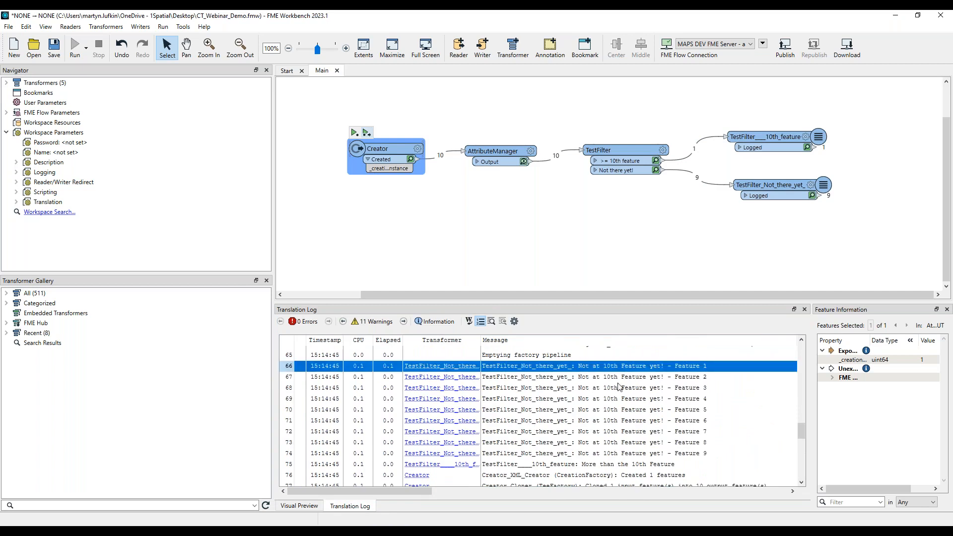
pyautogui.click(617, 381)
pyautogui.click(617, 392)
pyautogui.click(617, 401)
pyautogui.click(626, 453)
pyautogui.scroll(-1, 626, 454)
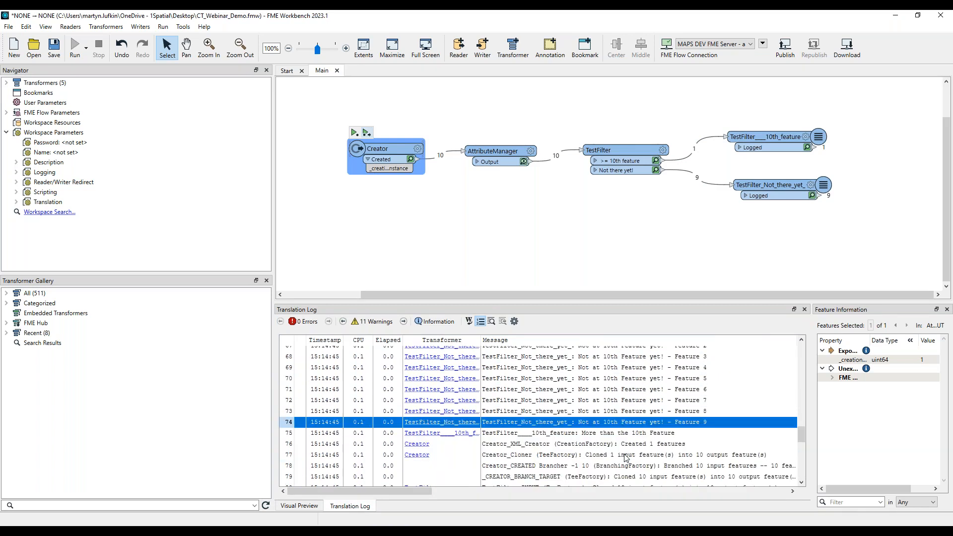
pyautogui.click(625, 434)
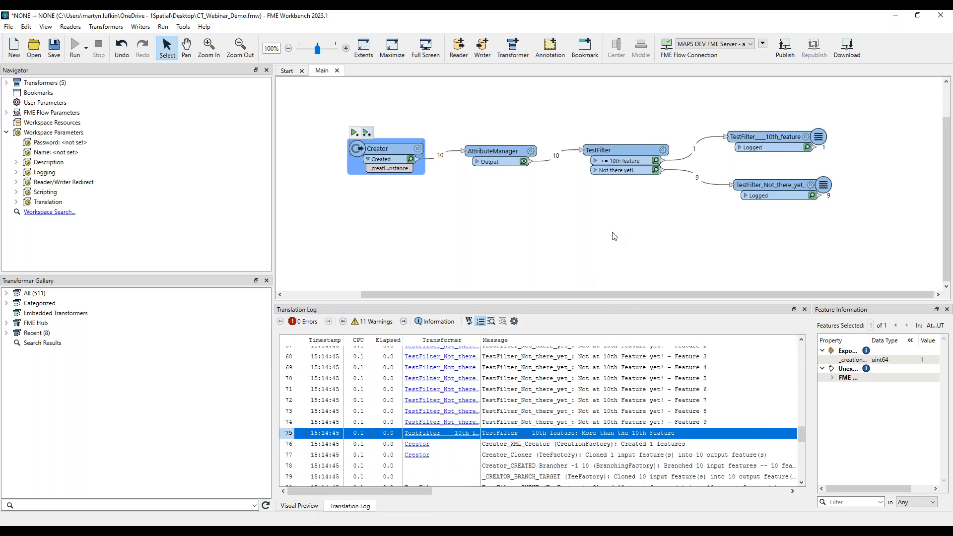
# Start a custom transformer from the AttributeManager and TestFilter, named Webinar_Custom_Trans in the Attributes category.
pyautogui.click(557, 196)
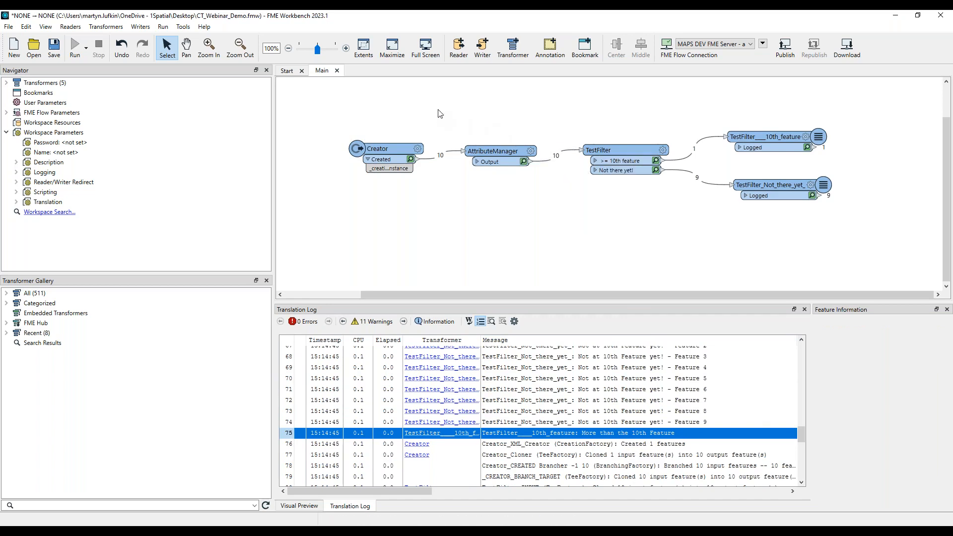
pyautogui.moveTo(438, 110); pyautogui.dragTo(705, 241)
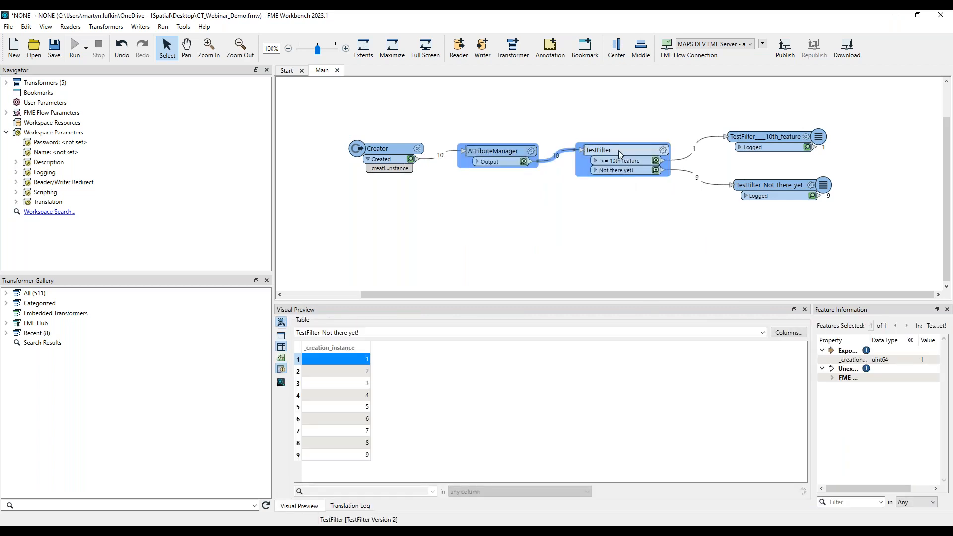
pyautogui.rightClick(618, 169)
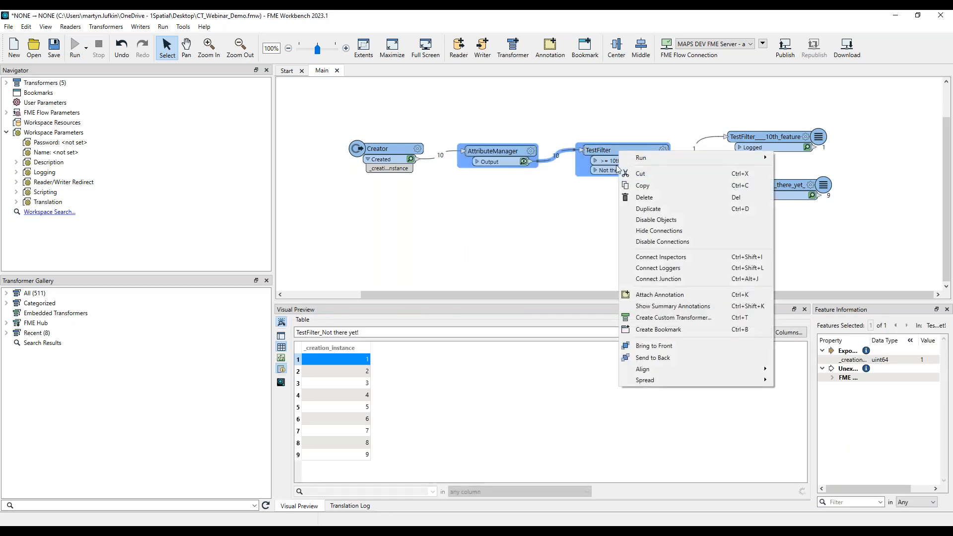
pyautogui.click(681, 318)
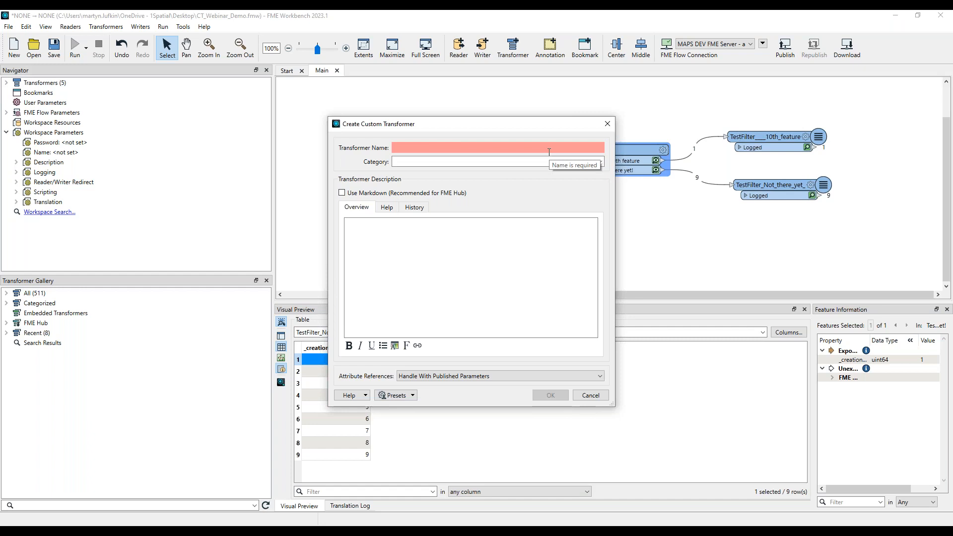
pyautogui.write('Webinar_')
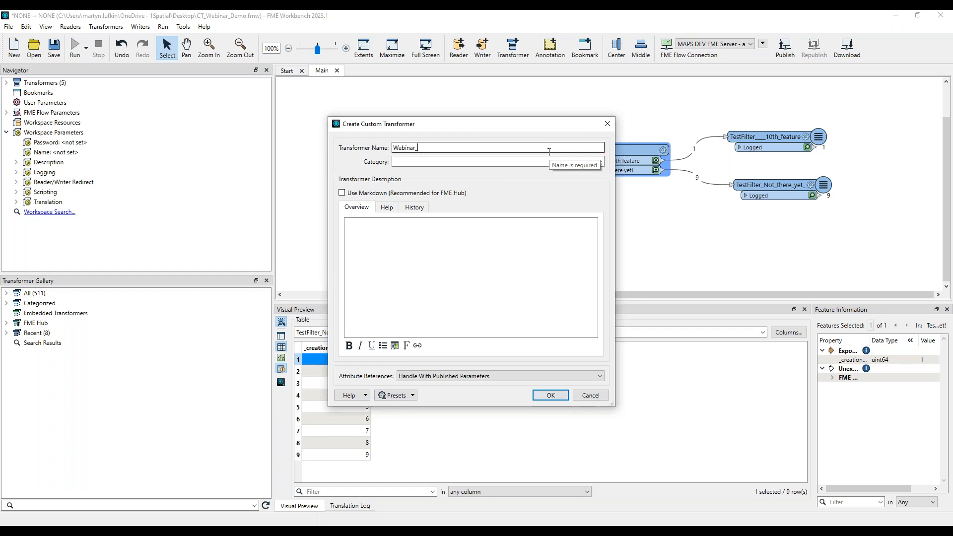
pyautogui.write('Custom_Trans')
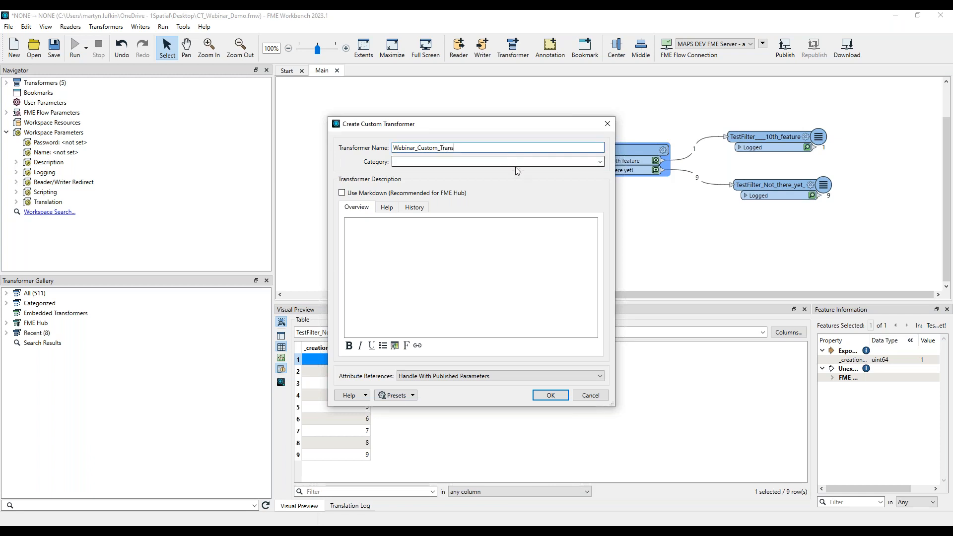
pyautogui.click(599, 162)
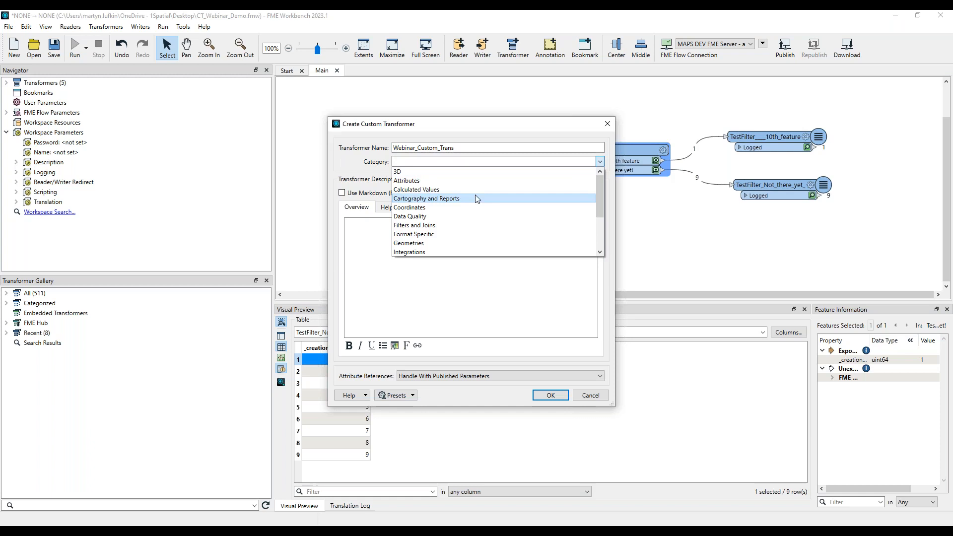
pyautogui.click(407, 181)
# Enter the overview description "Custom Transformer to find greater than 10th feature" and confirm creating the custom transformer.
pyautogui.click(378, 235)
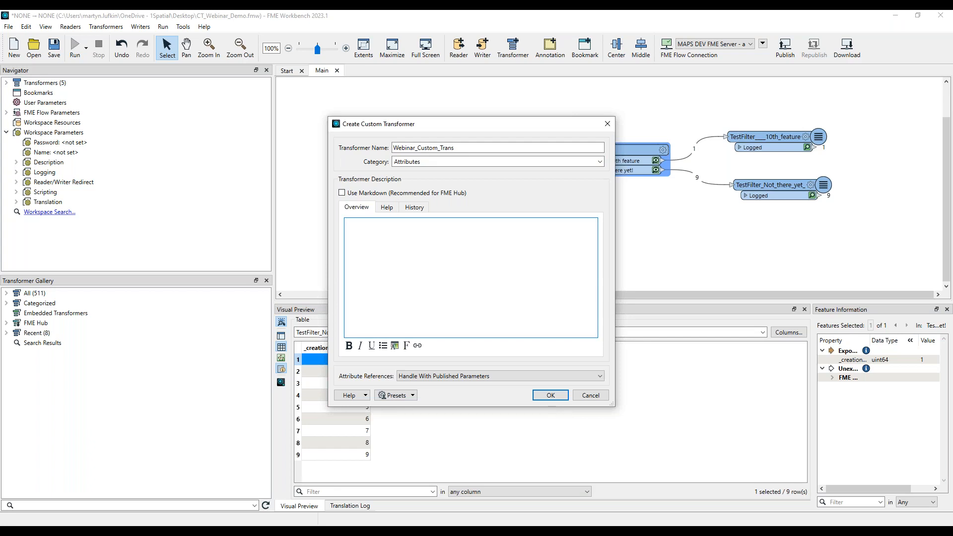
pyautogui.write('Custom Transofrmer')
pyautogui.press('BackSpace')
pyautogui.press('BackSpace')
pyautogui.press('BackSpace')
pyautogui.press('BackSpace')
pyautogui.press('BackSpace')
pyautogui.press('BackSpace')
pyautogui.write('fomr')
pyautogui.press('BackSpace')
pyautogui.press('BackSpace')
pyautogui.write('rmer to find greater than 10th fest')
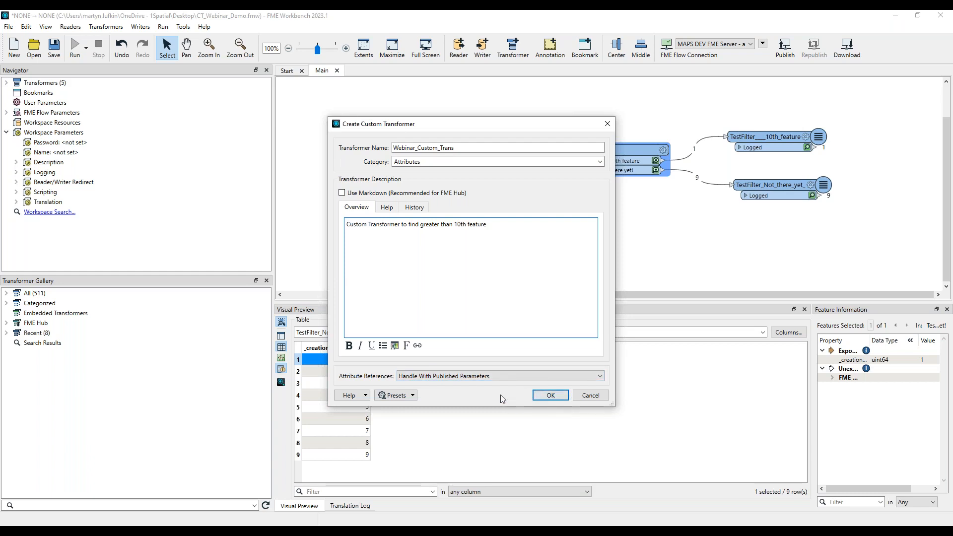
pyautogui.click(550, 398)
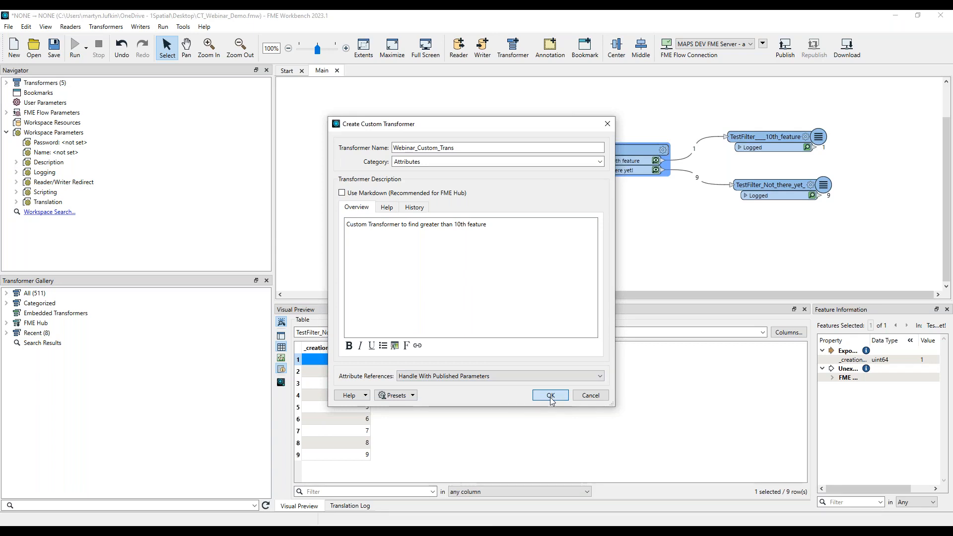
# Confirm creating Webinar_Custom_Trans and compare its definition with its instance on the Main canvas.
pyautogui.click(551, 397)
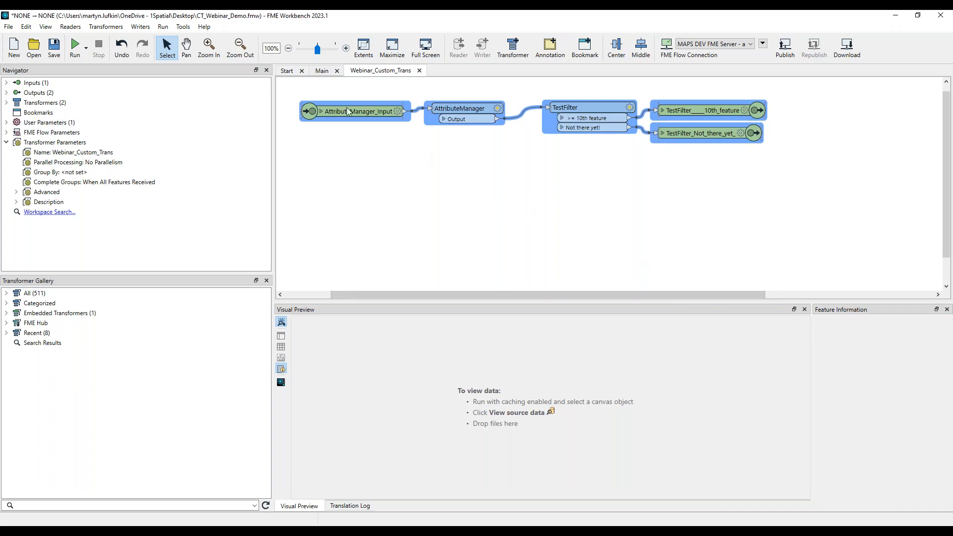
pyautogui.click(323, 71)
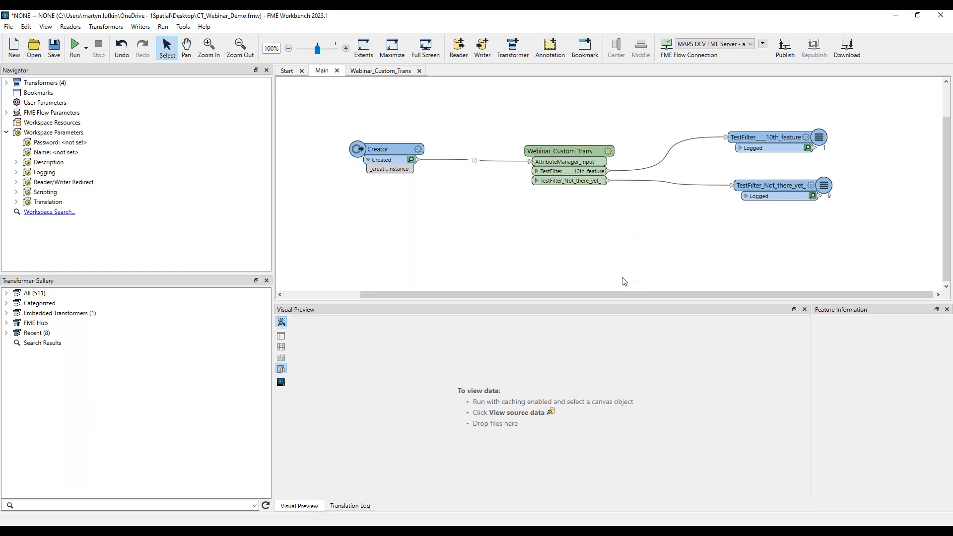
pyautogui.click(380, 71)
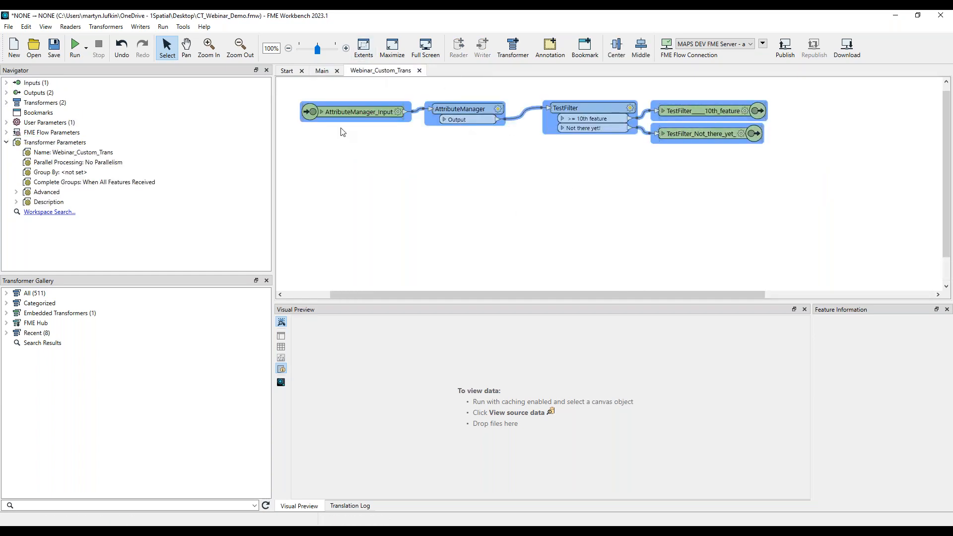
pyautogui.click(320, 71)
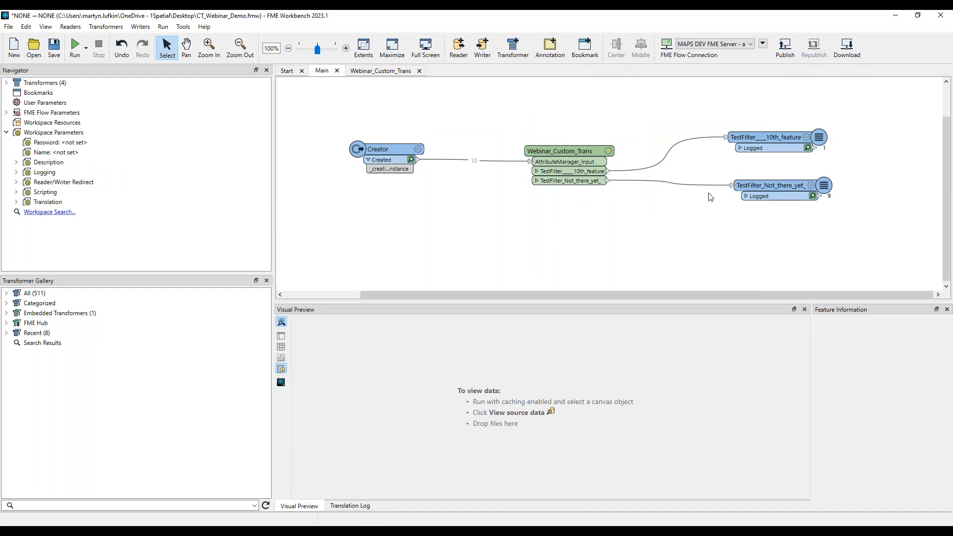
# Create an empty custom transformer named test from the Main canvas.
pyautogui.rightClick(439, 217)
pyautogui.click(494, 295)
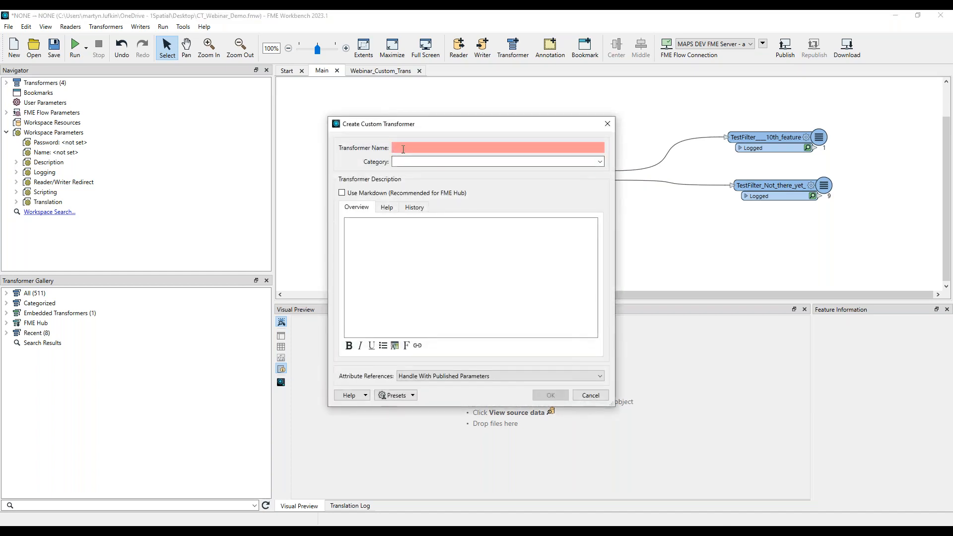
pyautogui.write('test')
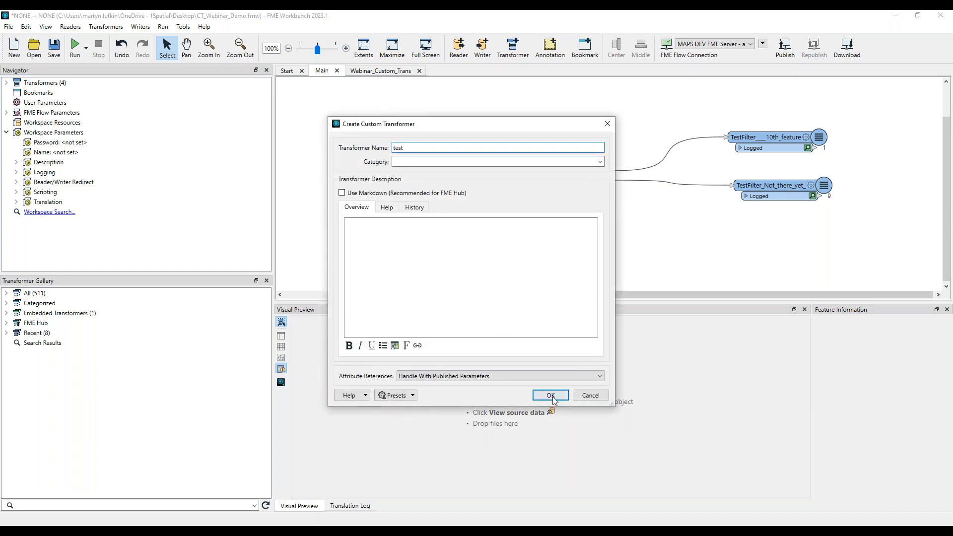
pyautogui.click(548, 398)
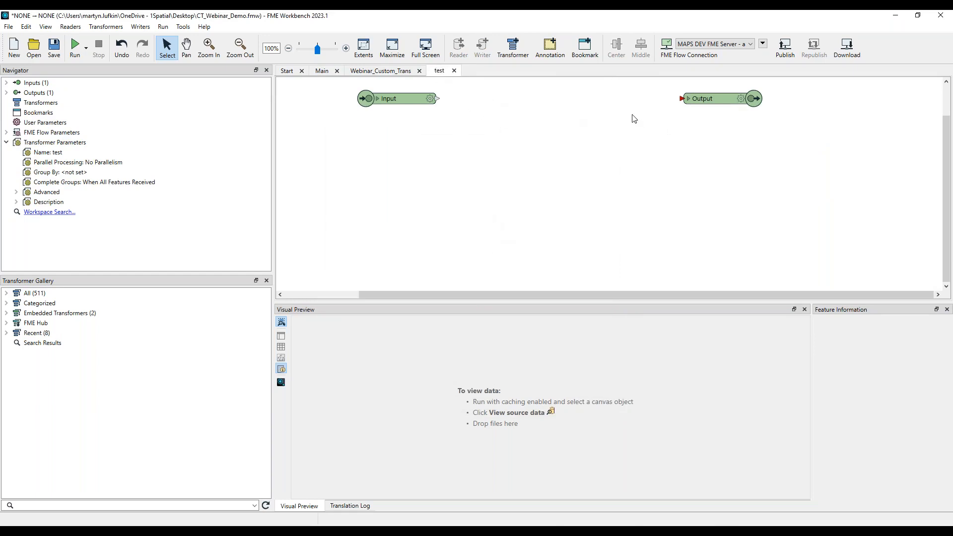
# Return to the Main canvas and delete the test custom transformer.
pyautogui.click(323, 71)
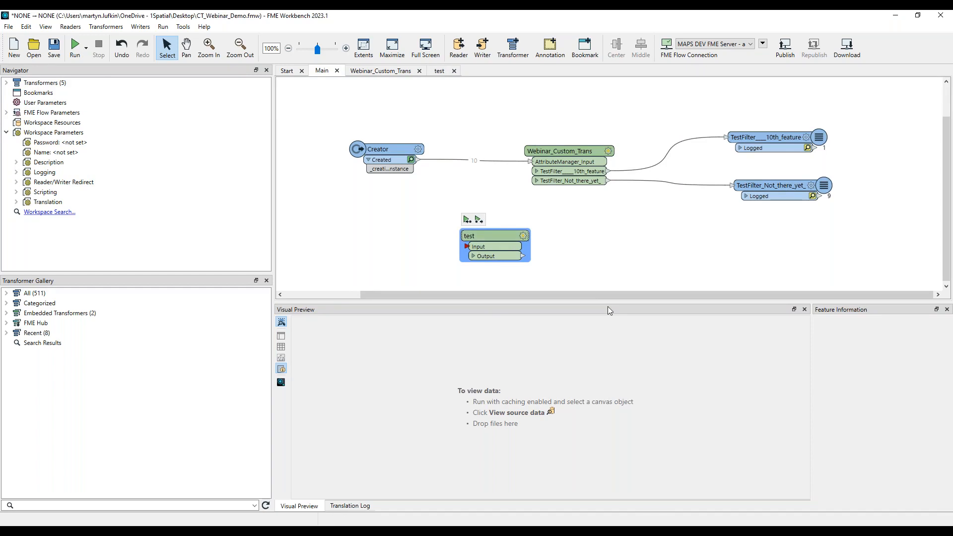
pyautogui.press('Delete')
pyautogui.click(569, 286)
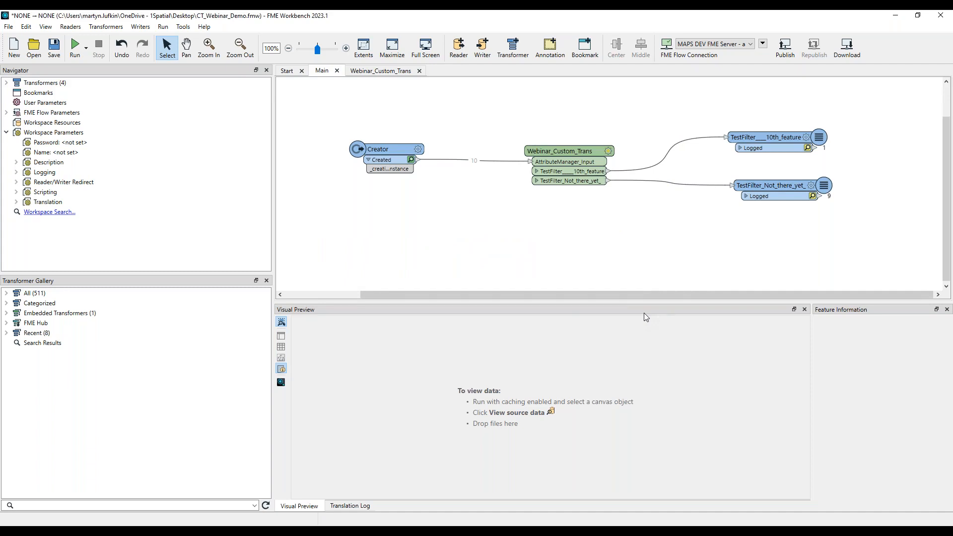
# Shift Webinar_Custom_Trans slightly towards the Creator and run the workspace from the Creator onward.
pyautogui.moveTo(591, 151)
pyautogui.mouseDown()
pyautogui.moveTo(575, 172)
pyautogui.moveTo(556, 155)
pyautogui.moveTo(575, 143)
pyautogui.moveTo(574, 151)
pyautogui.mouseUp()
pyautogui.click(452, 253)
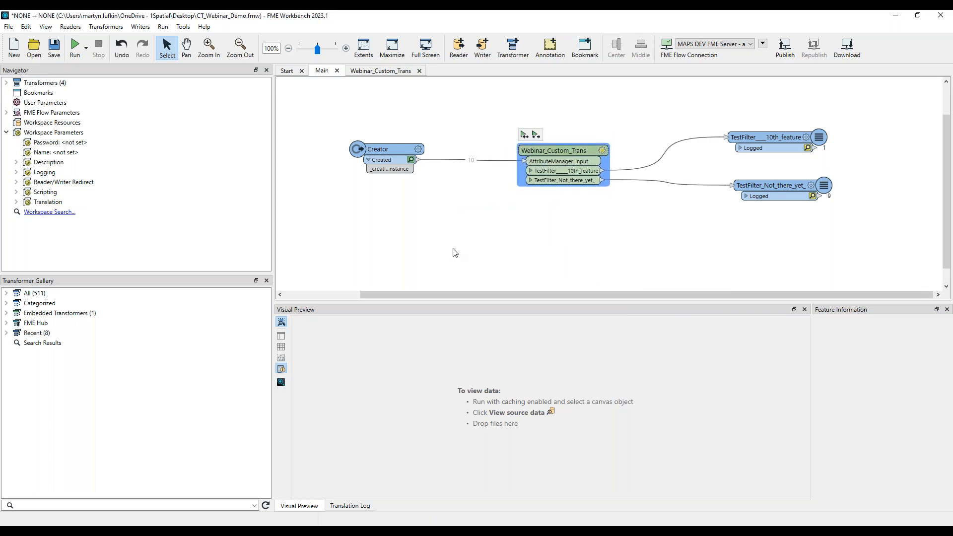
pyautogui.click(398, 159)
pyautogui.click(367, 133)
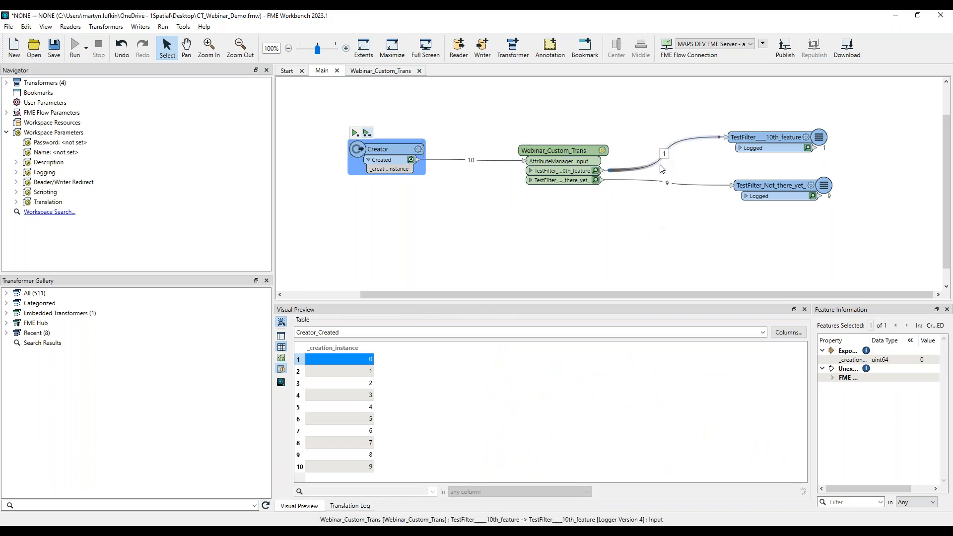
# Examine the feature counts on the connections inside the Webinar_Custom_Trans definition and return to the Main canvas.
pyautogui.click(381, 72)
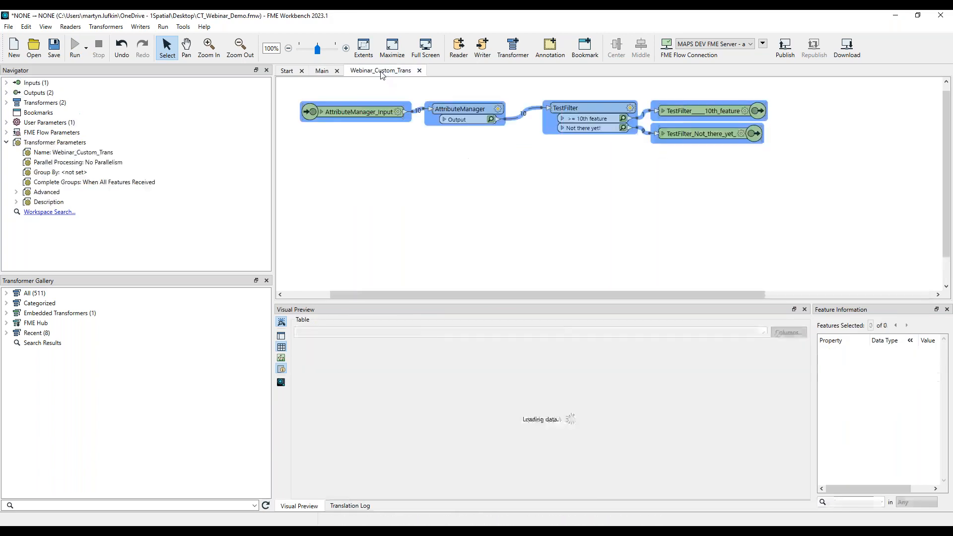
pyautogui.click(643, 175)
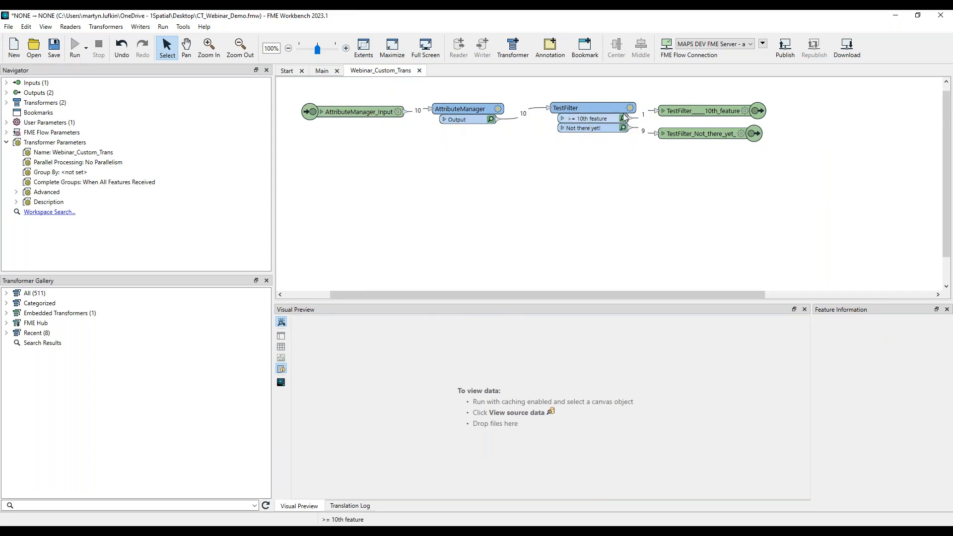
pyautogui.click(321, 70)
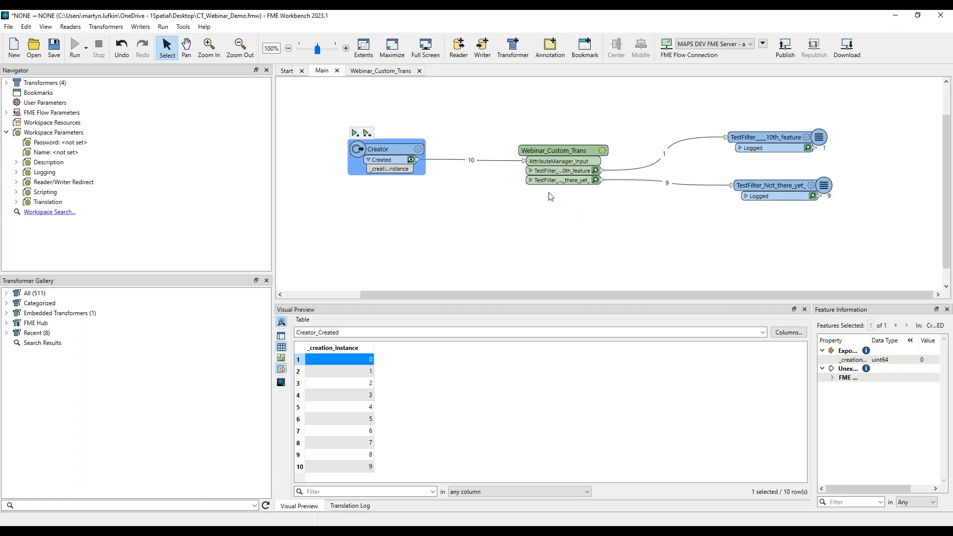
# Duplicate Webinar_Custom_Trans on the Main canvas and place the copy directly beneath the original.
pyautogui.click(562, 159)
pyautogui.hotkey('ctrl', 'v')
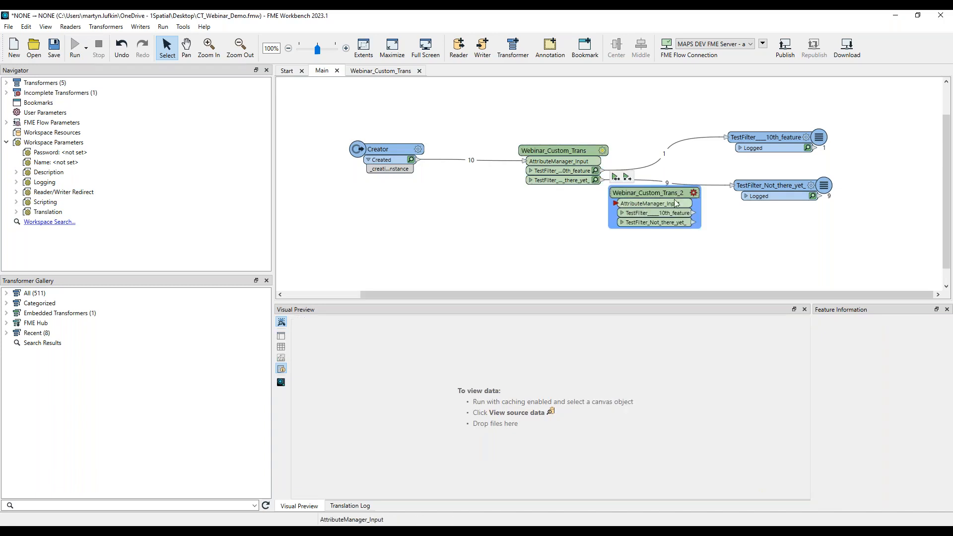
pyautogui.moveTo(668, 194); pyautogui.dragTo(580, 208)
pyautogui.click(677, 245)
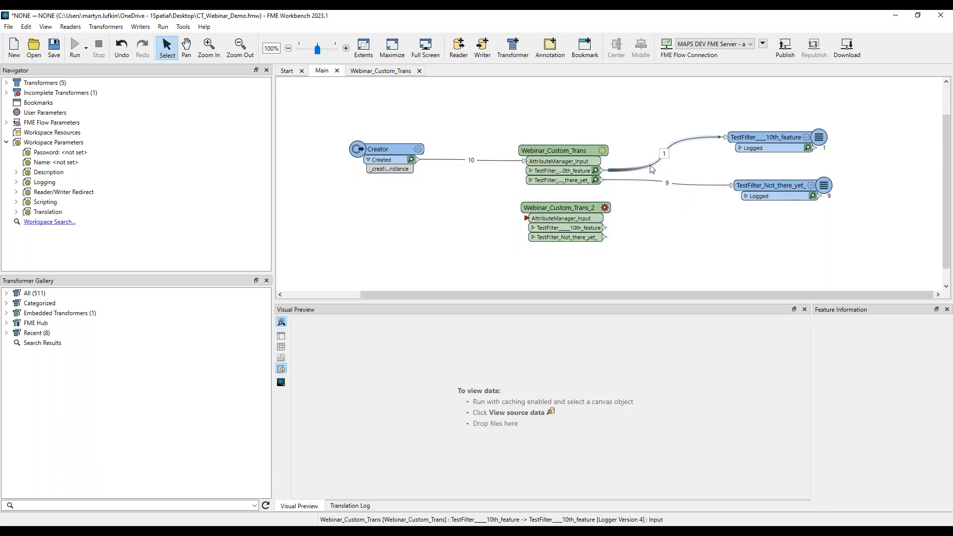
# Add an AttributeCreator to the Webinar_Custom_Trans definition and place it unconnected beneath the AttributeManager and TestFilter.
pyautogui.click(370, 72)
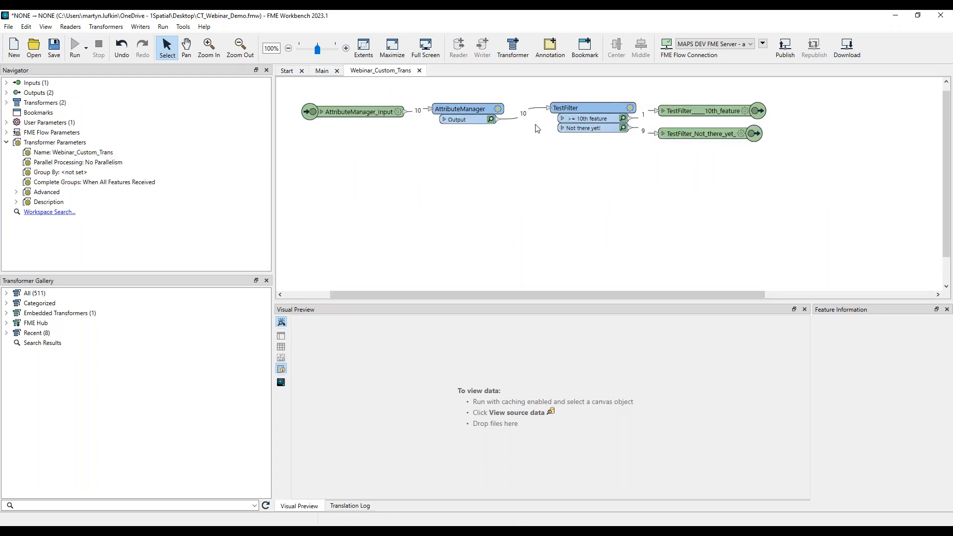
pyautogui.click(321, 71)
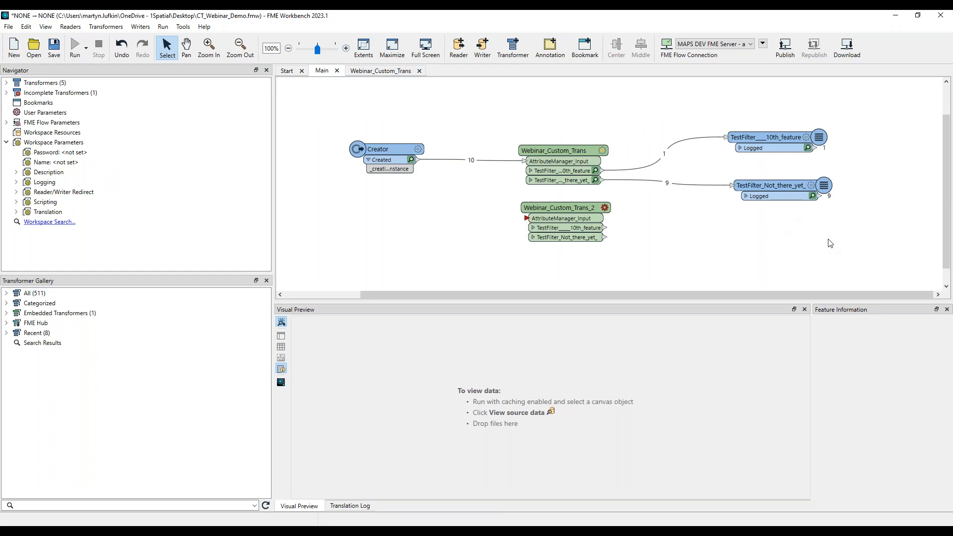
pyautogui.click(375, 73)
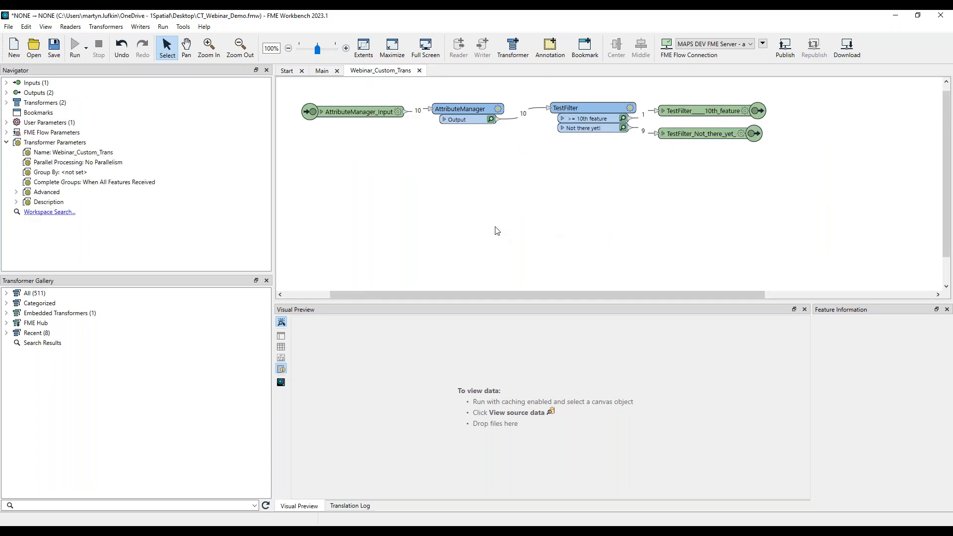
pyautogui.write('ac')
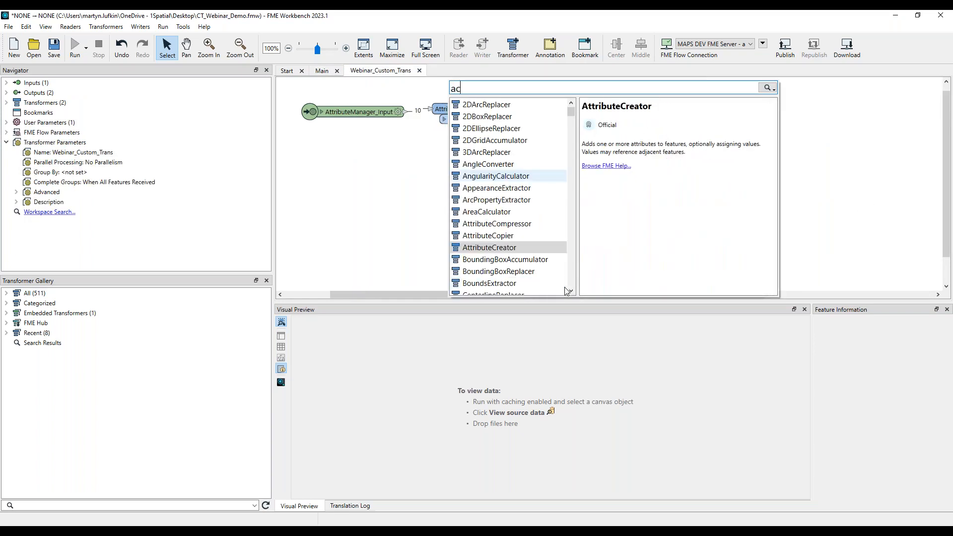
pyautogui.doubleClick(501, 247)
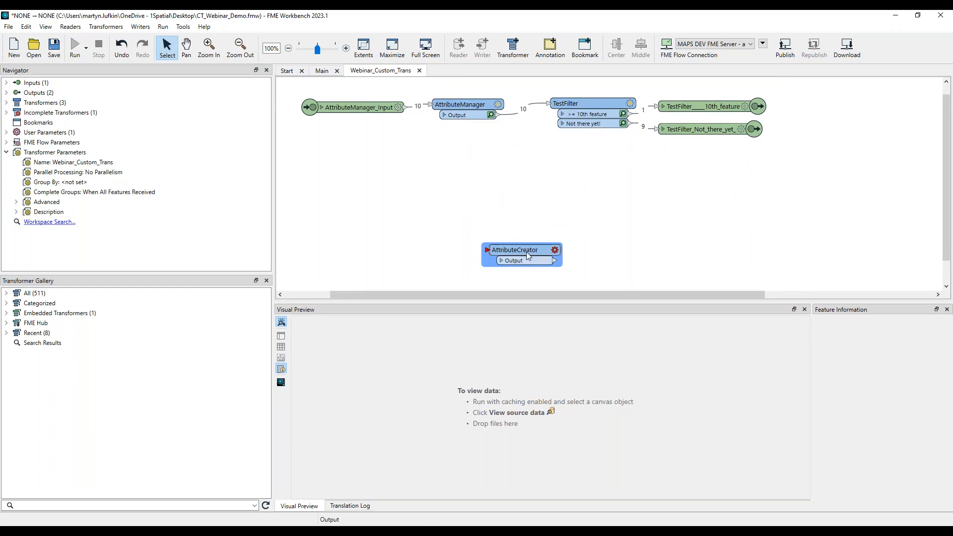
pyautogui.moveTo(526, 252); pyautogui.dragTo(546, 159)
pyautogui.click(437, 224)
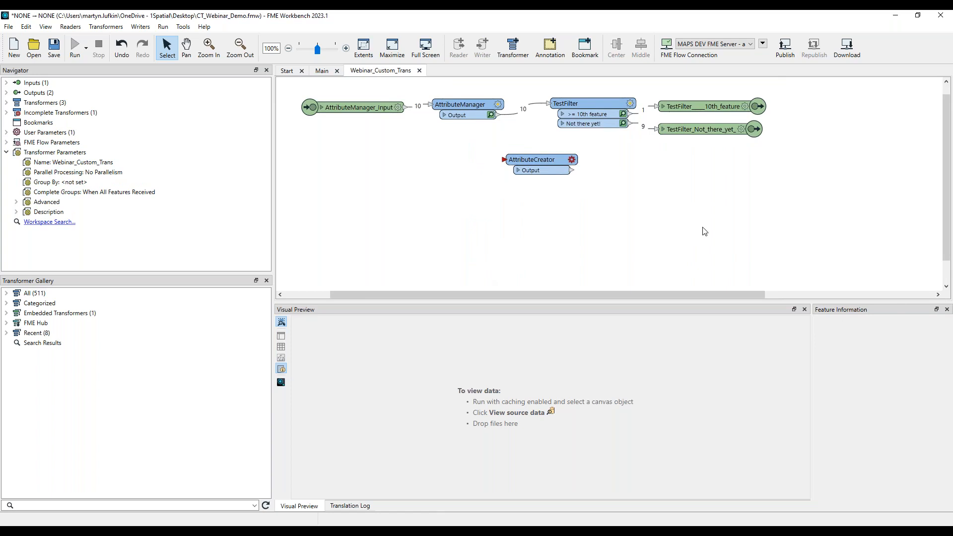
pyautogui.click(562, 165)
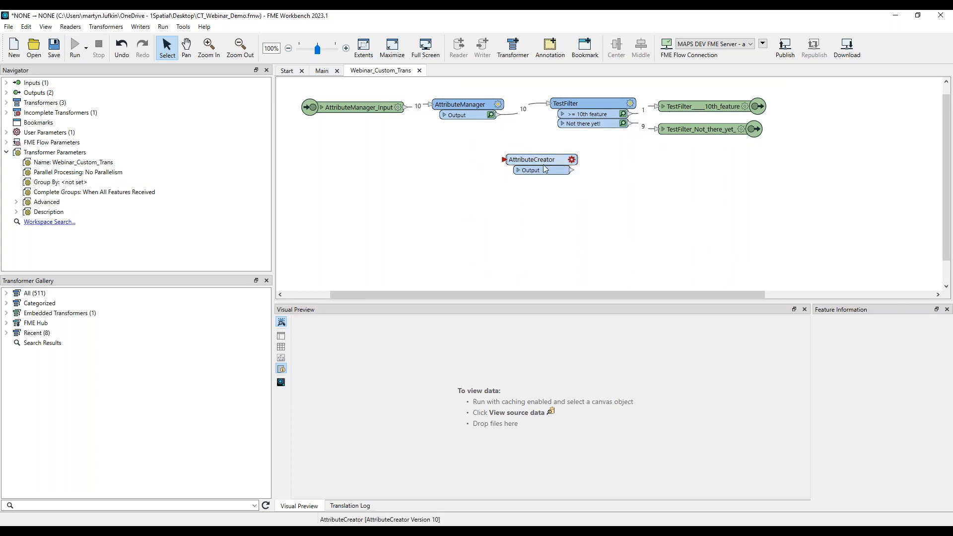
pyautogui.moveTo(544, 165); pyautogui.dragTo(532, 181)
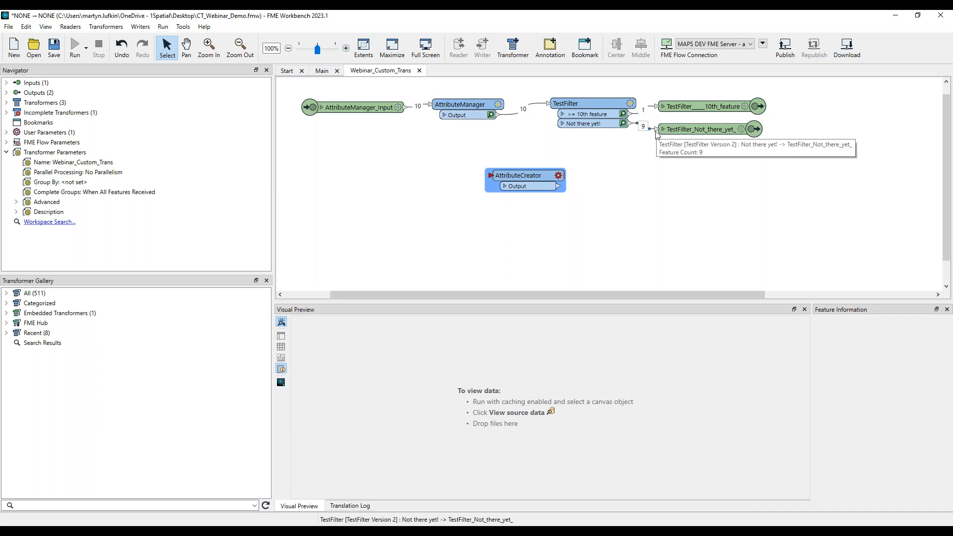
# Rename the custom transformer's AttributeManager_Input port to Input and check both instances on the Main canvas.
pyautogui.rightClick(354, 106)
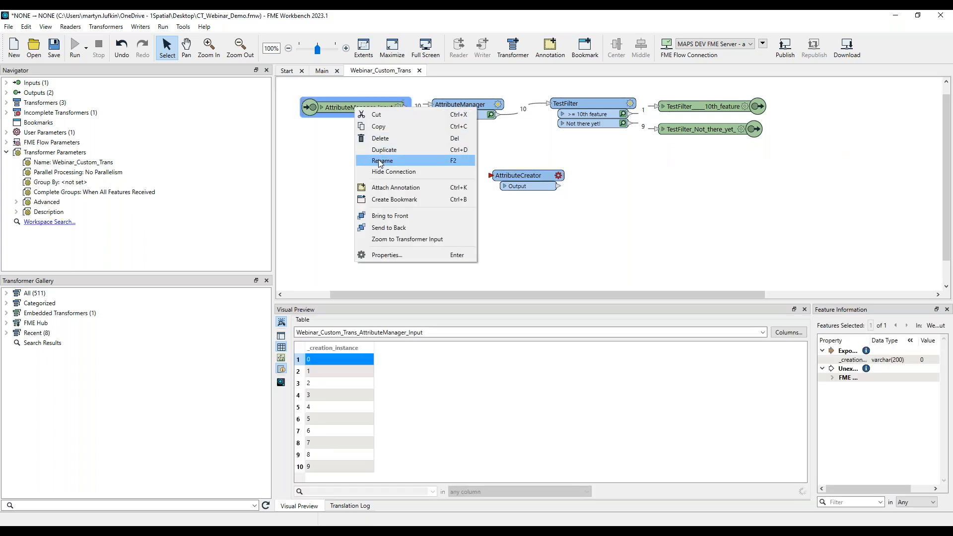
pyautogui.click(499, 150)
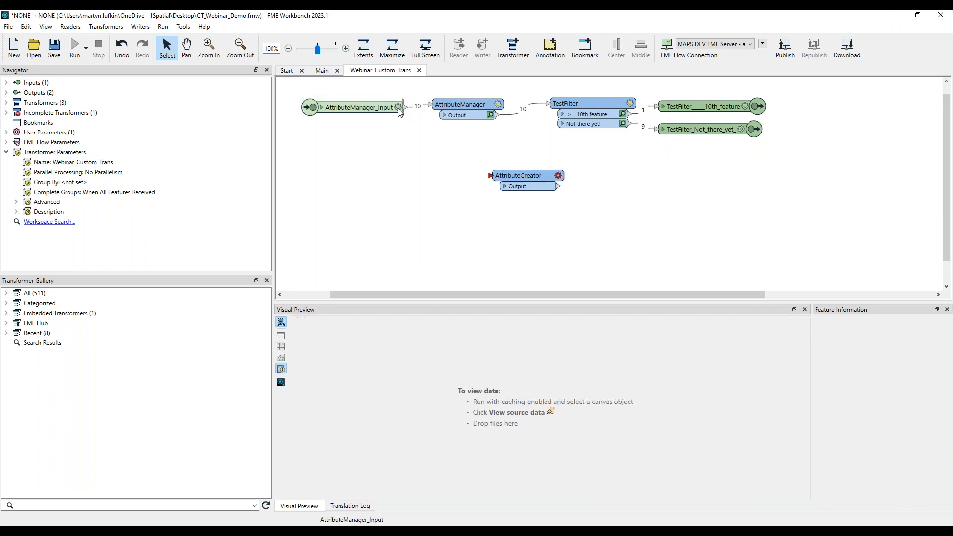
pyautogui.click(399, 108)
pyautogui.click(468, 190)
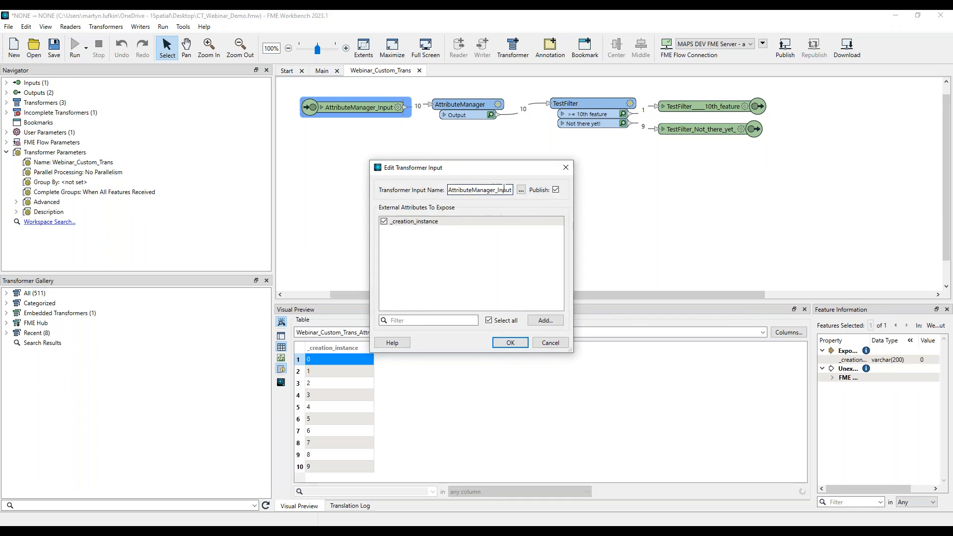
pyautogui.hotkey('shift', 'Home')
pyautogui.press('BackSpace')
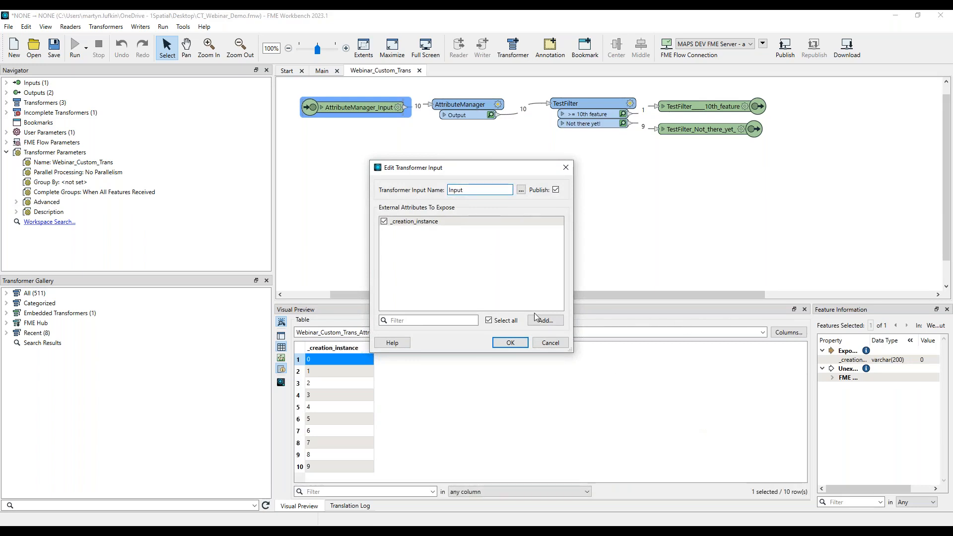
pyautogui.click(511, 342)
pyautogui.click(396, 227)
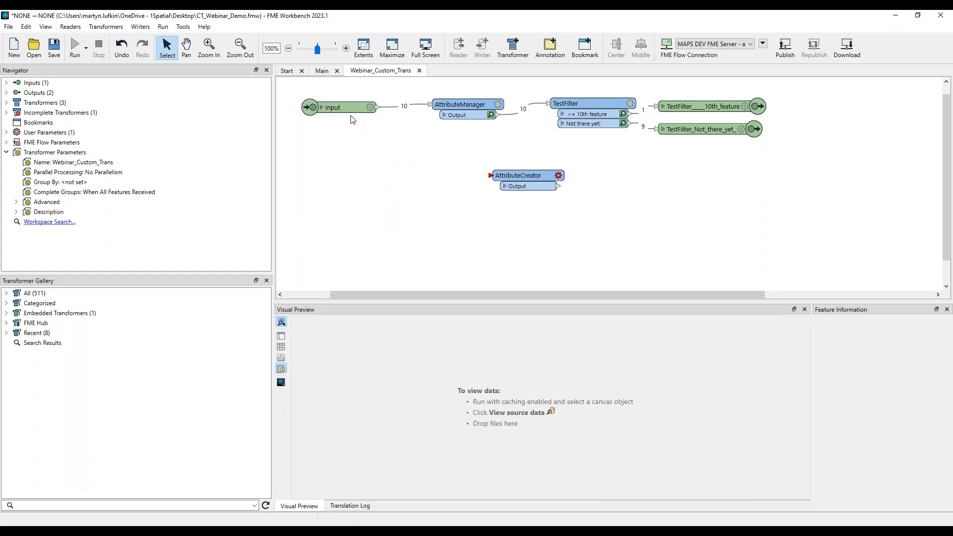
pyautogui.click(322, 72)
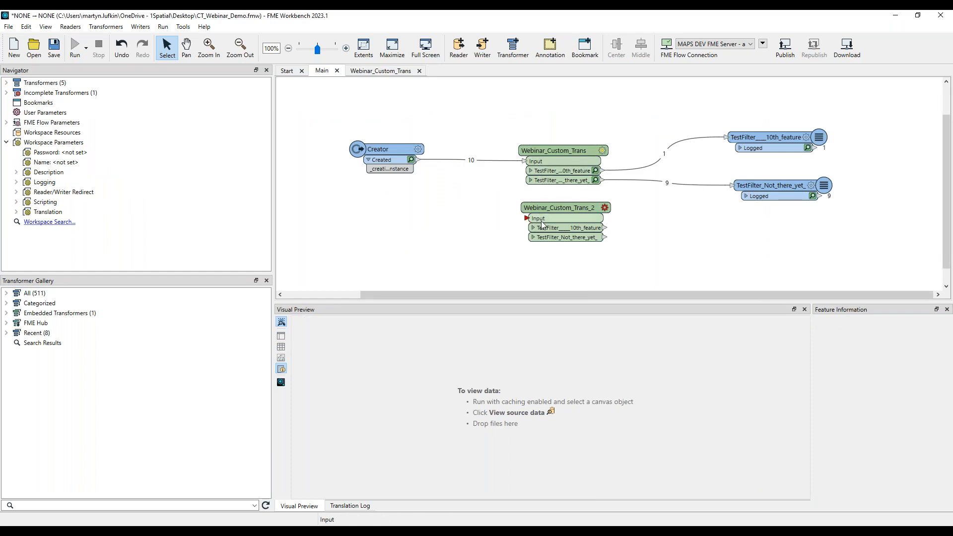
# Insert a second transformer input connected to the AttributeCreator in the custom transformer's definition and check both instances on the Main canvas.
pyautogui.click(377, 73)
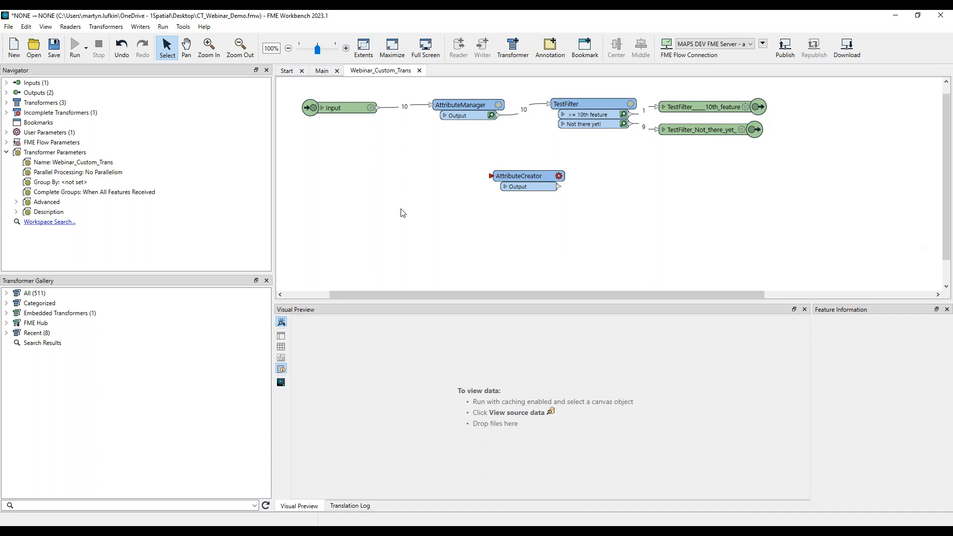
pyautogui.rightClick(401, 190)
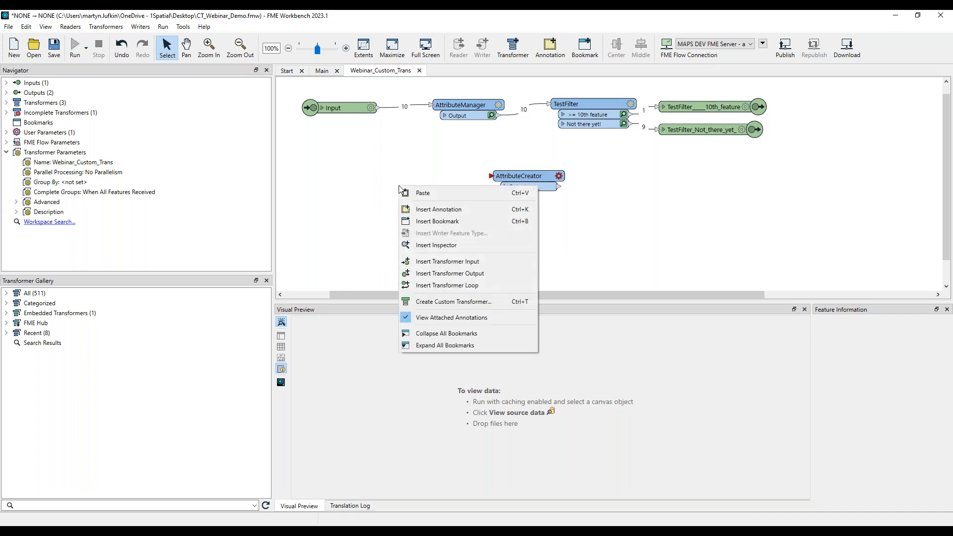
pyautogui.click(452, 260)
pyautogui.moveTo(440, 189); pyautogui.dragTo(491, 176)
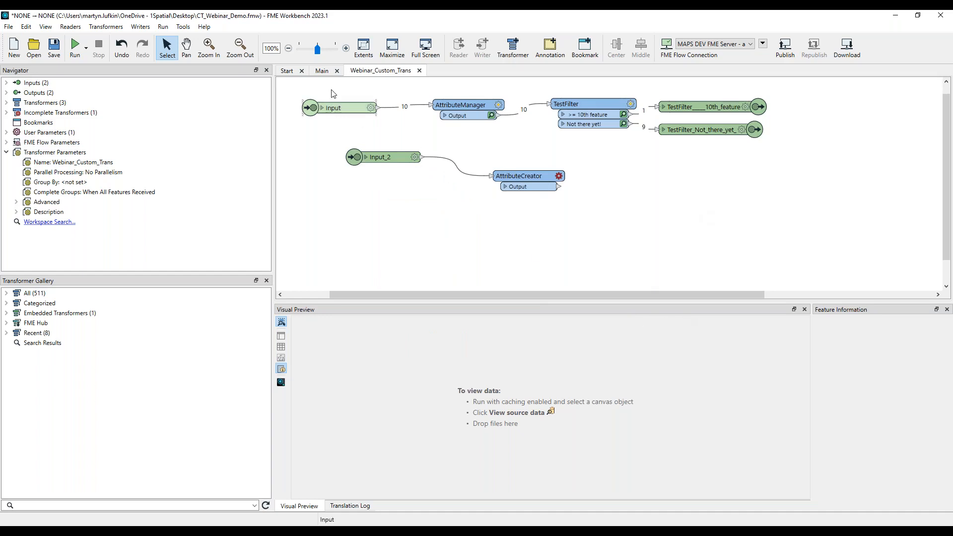
pyautogui.click(321, 70)
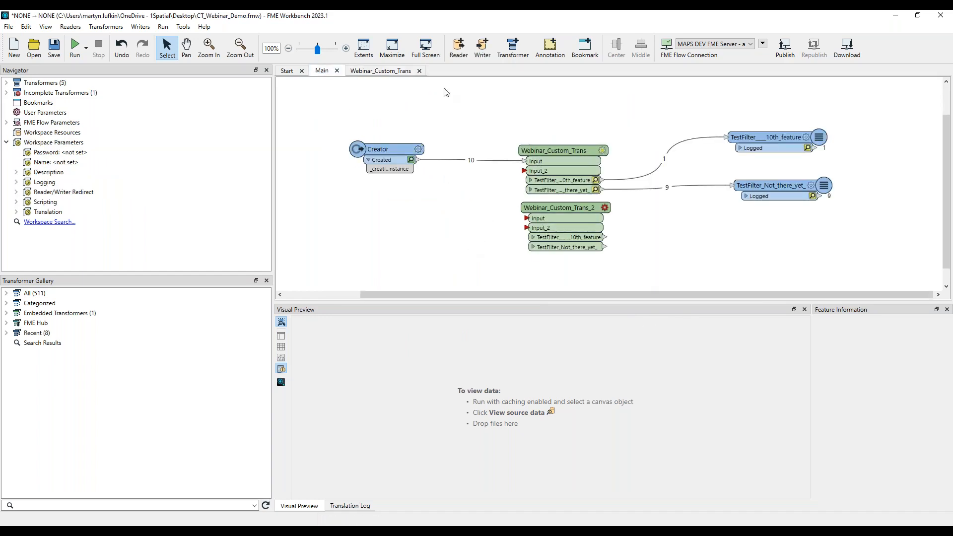
pyautogui.click(379, 70)
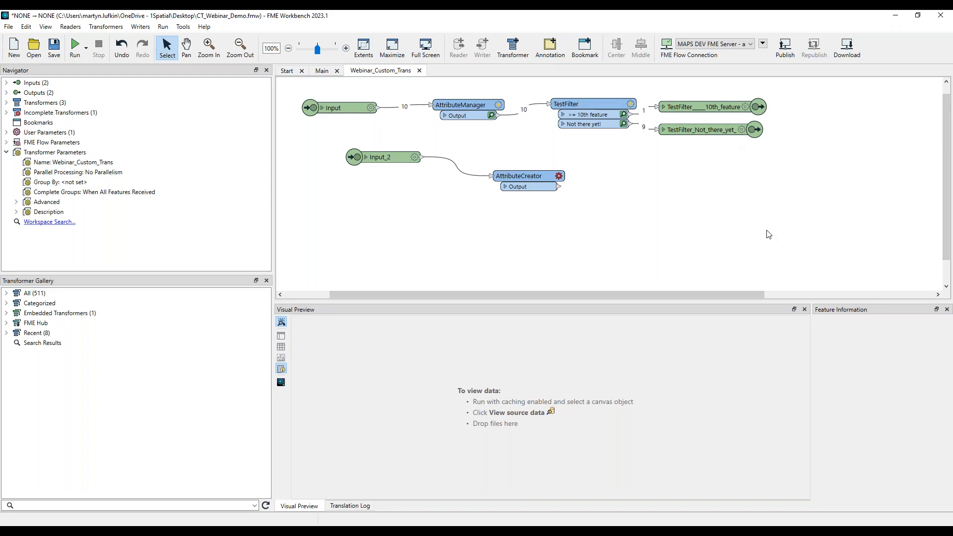
# Delete Input_2 and the AttributeCreator from the Webinar_Custom_Trans definition, and review the AttributeManager's parameters without changing them.
pyautogui.moveTo(309, 129); pyautogui.dragTo(599, 235)
pyautogui.press('Delete')
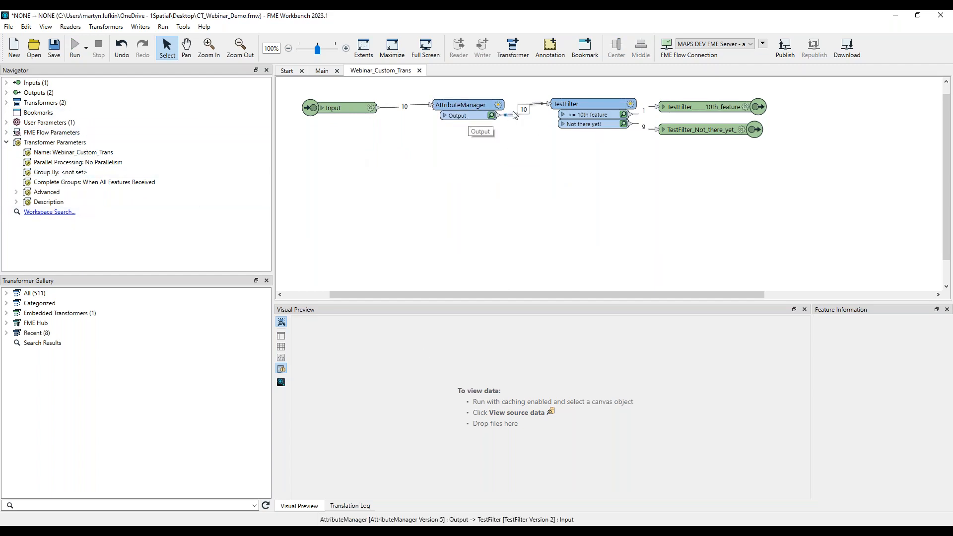
pyautogui.click(498, 105)
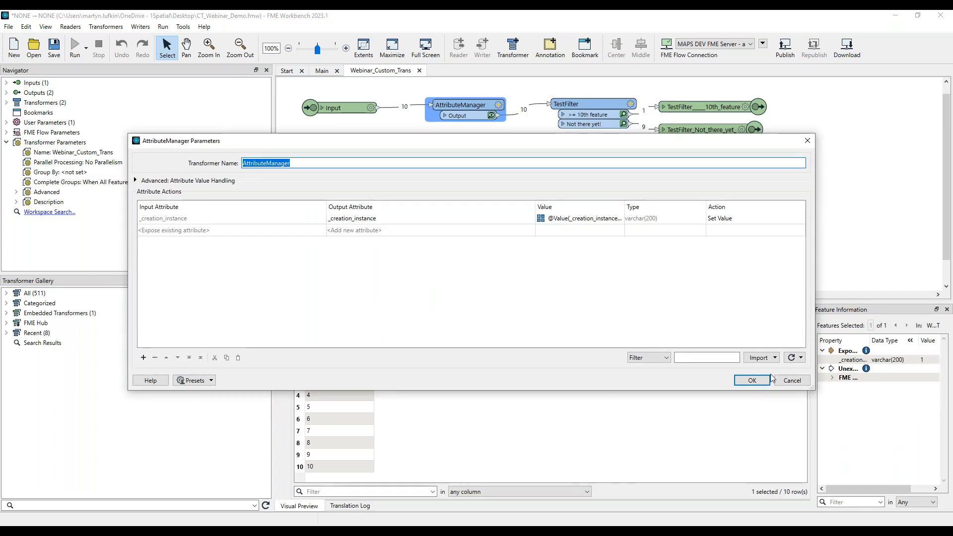
pyautogui.click(793, 382)
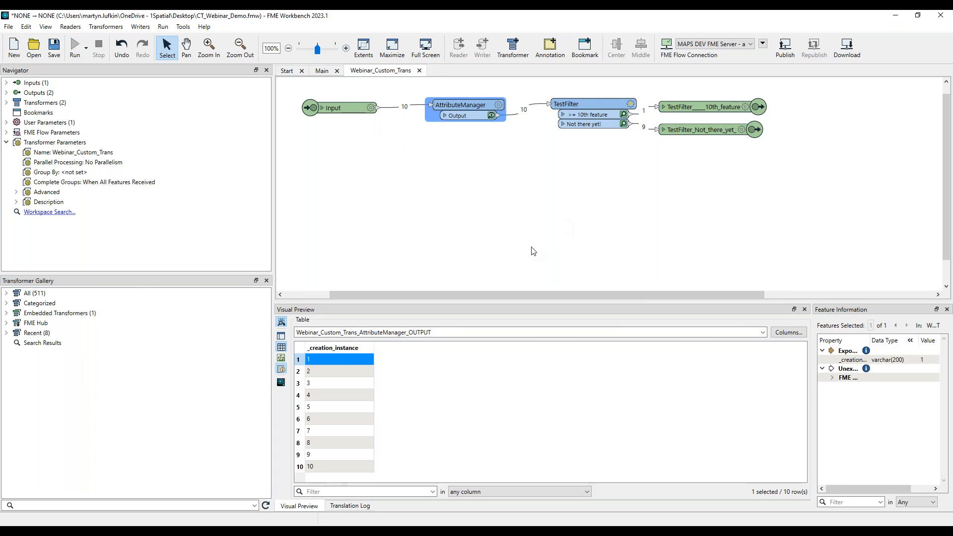
# Duplicate the Creator on the Main canvas and place the copy beneath the original, beside Webinar_Custom_Trans_2.
pyautogui.click(322, 71)
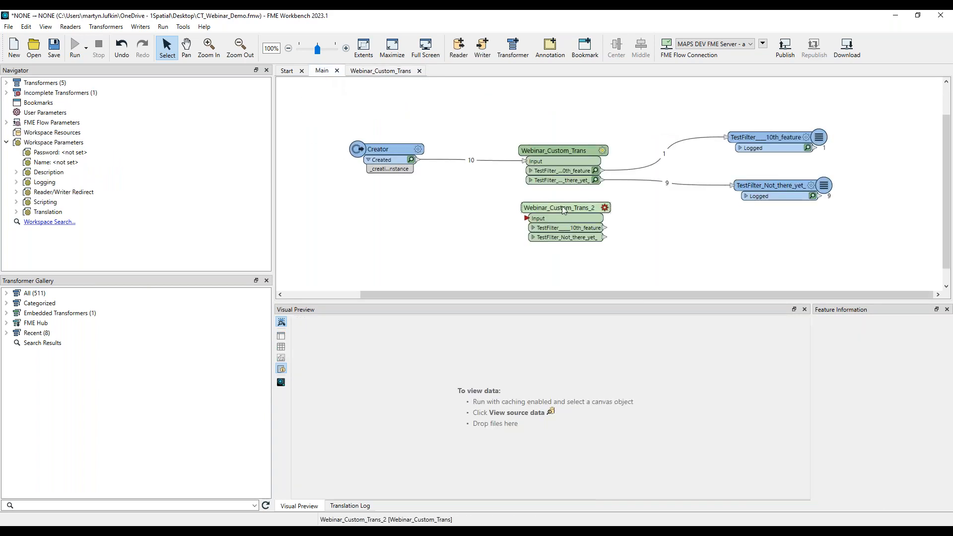
pyautogui.click(383, 144)
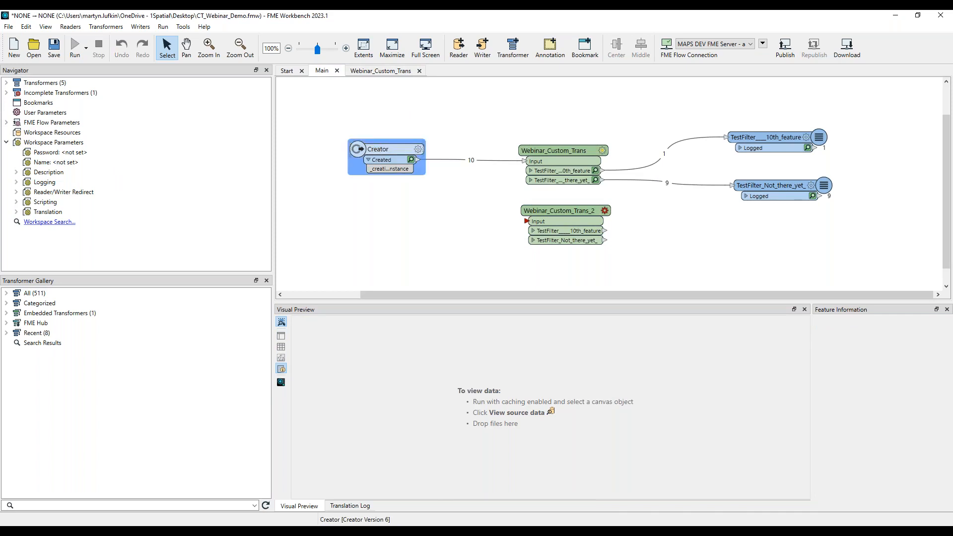
pyautogui.hotkey('ctrl', 'v')
pyautogui.moveTo(593, 243); pyautogui.dragTo(390, 178)
# Set Creator_2's Creation Instance output attribute to Feature_ID and connect its Created port to the Input of Webinar_Custom_Trans_2.
pyautogui.click(418, 177)
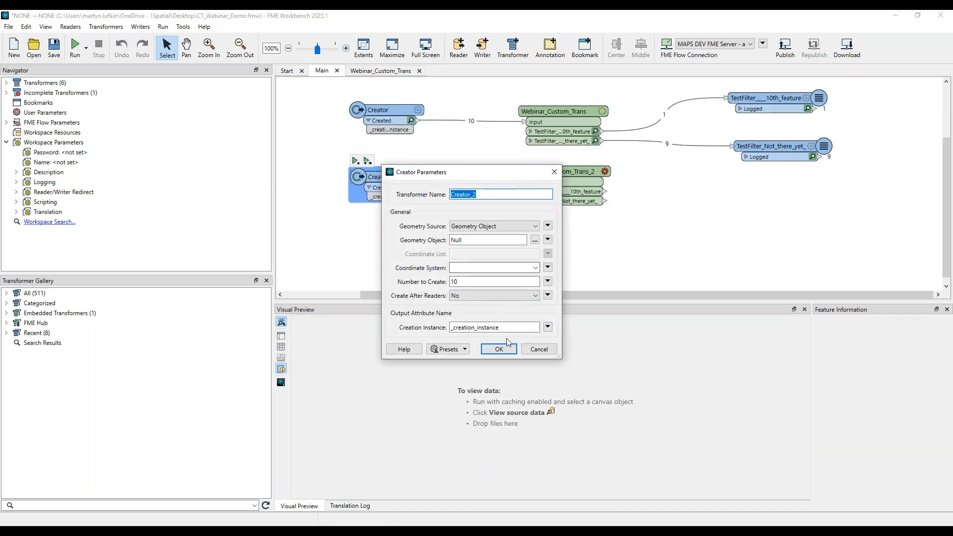
pyautogui.doubleClick(516, 330)
pyautogui.write('Feature_ID')
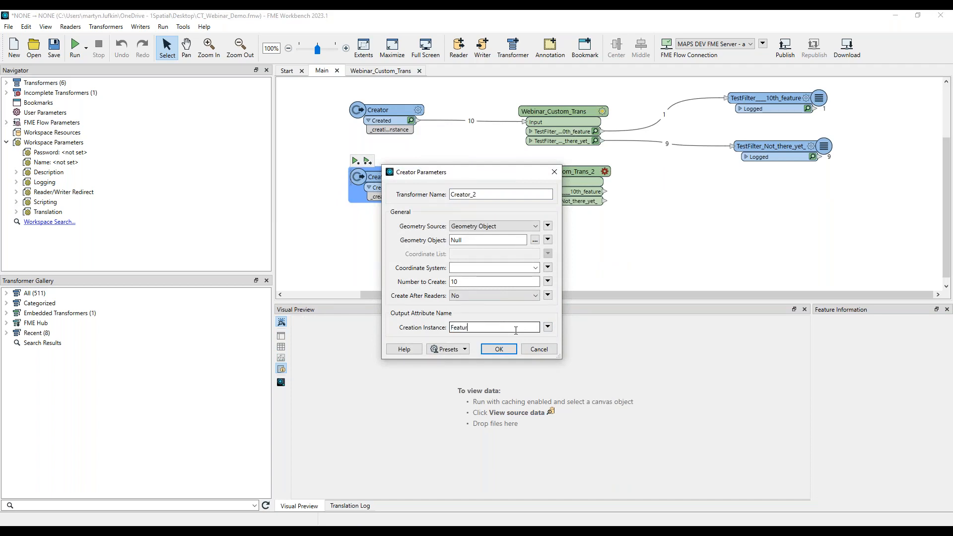
pyautogui.click(499, 349)
pyautogui.moveTo(419, 187); pyautogui.dragTo(528, 182)
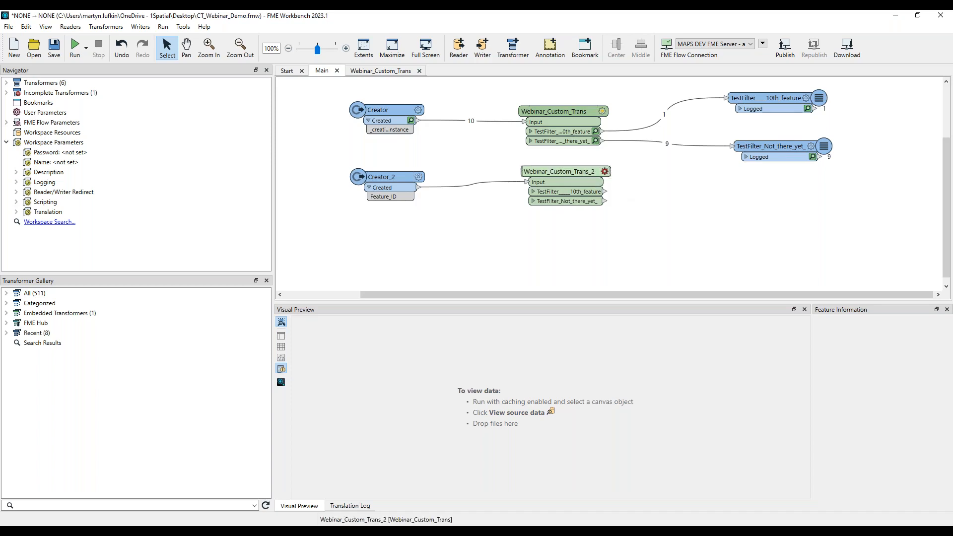
# Inspect the published user parameters of the Webinar_Custom_Trans definition and return to the Main canvas.
pyautogui.click(380, 71)
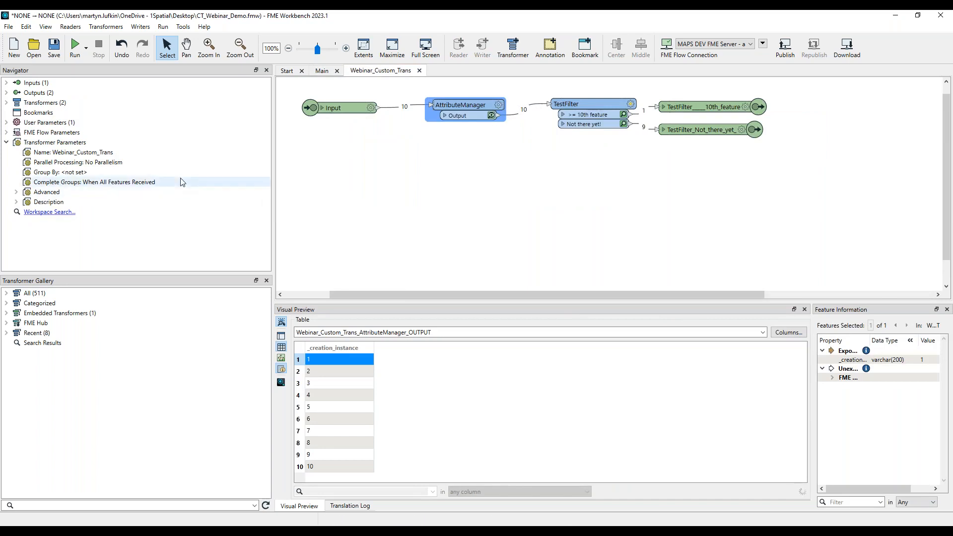
pyautogui.click(6, 123)
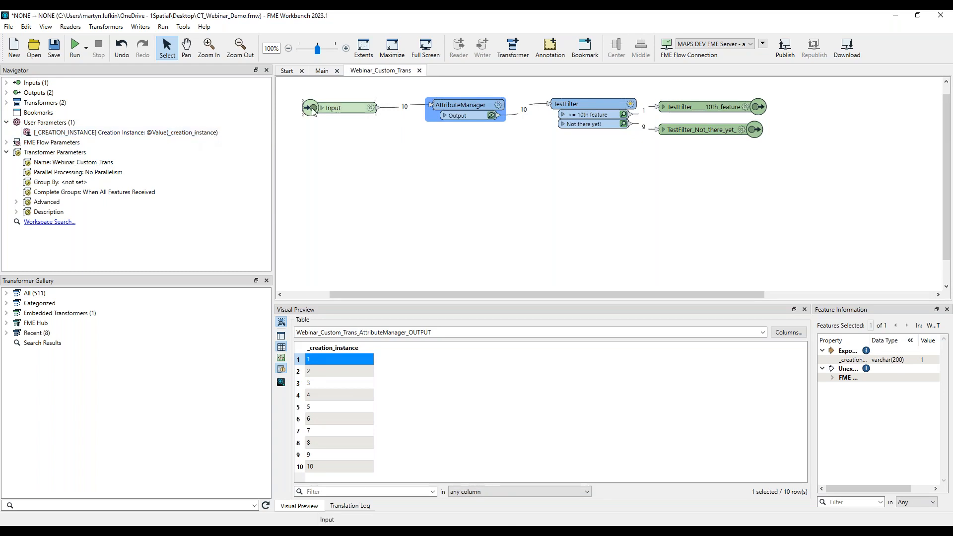
pyautogui.click(321, 72)
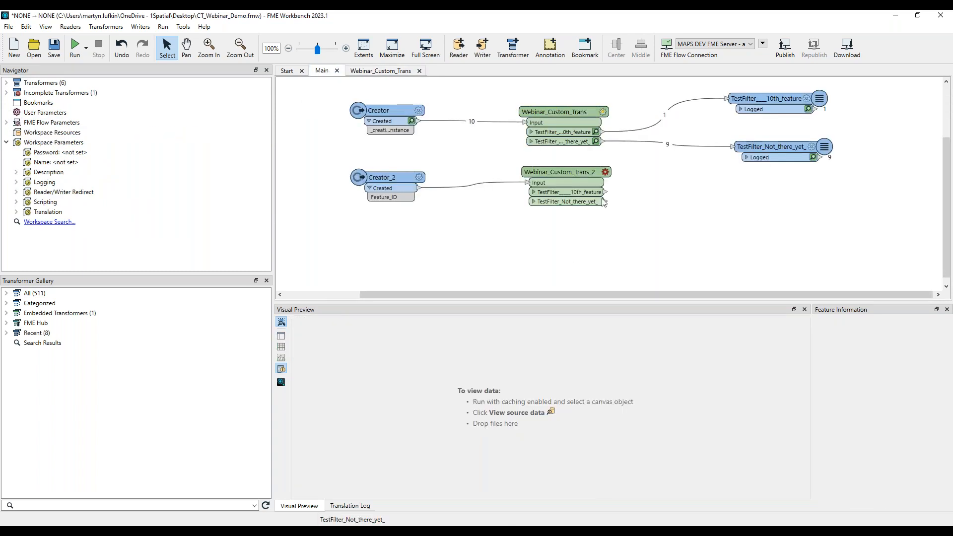
# Assign the Feature_ID attribute to the user parameter of Webinar_Custom_Trans_2.
pyautogui.click(606, 172)
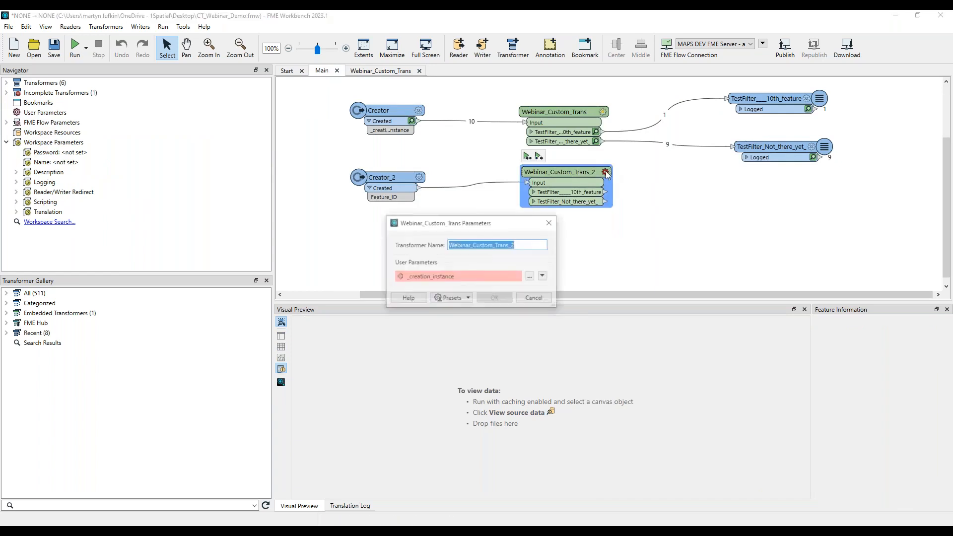
pyautogui.click(544, 277)
pyautogui.moveTo(582, 290)
pyautogui.click(668, 291)
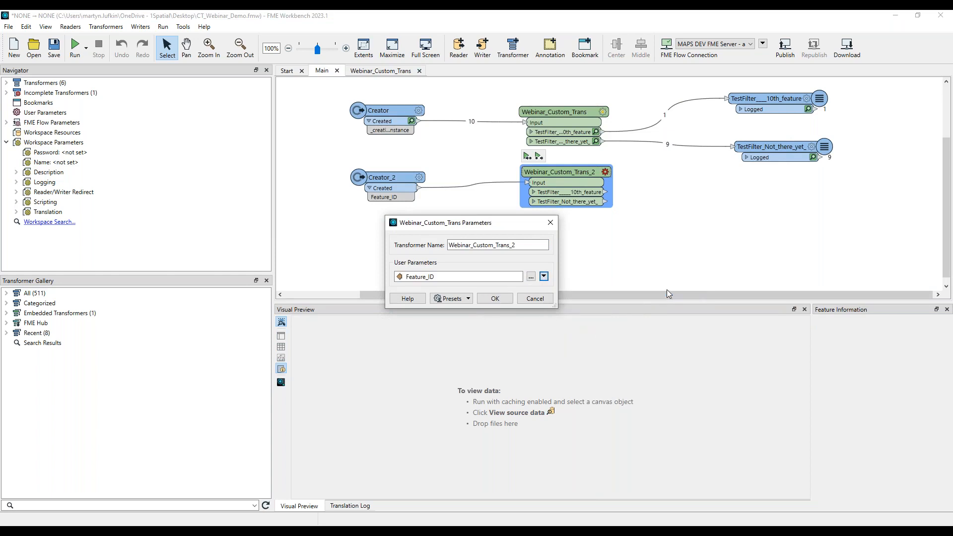
pyautogui.click(496, 299)
pyautogui.click(496, 300)
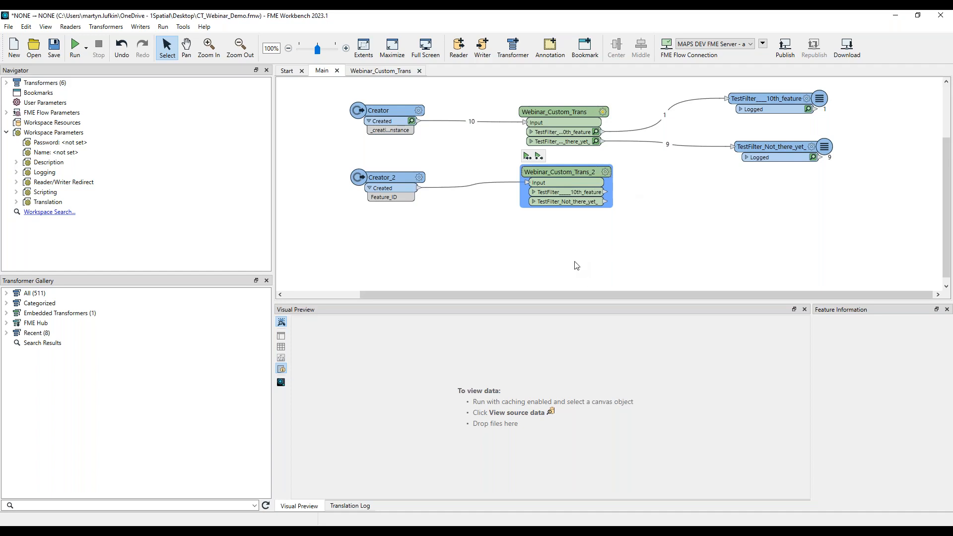
# Delete Creator_2 and Webinar_Custom_Trans_2 from the Main canvas.
pyautogui.click(574, 266)
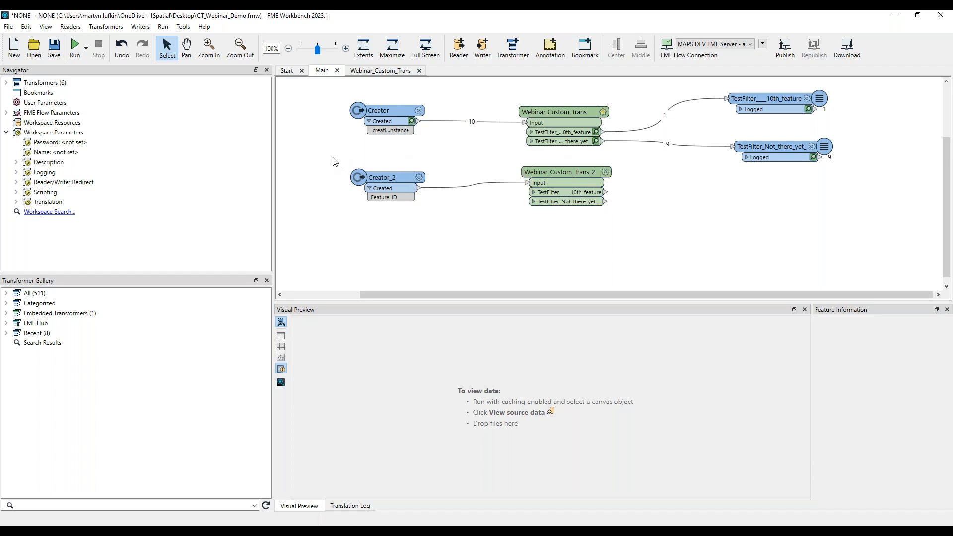
pyautogui.moveTo(331, 156); pyautogui.dragTo(636, 244)
pyautogui.press('Delete')
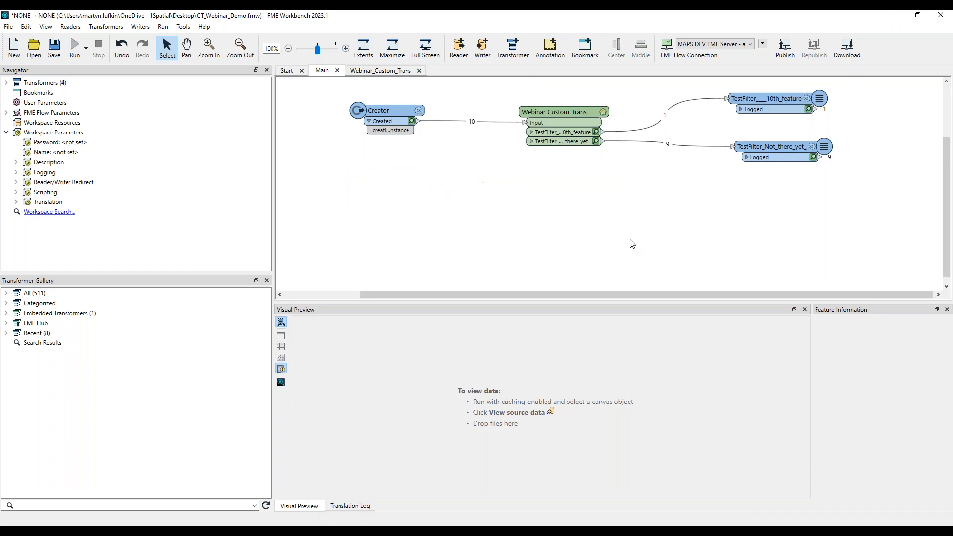
# From the Arithmetic Editor for the AttributeManager's _creation_instance value in the custom transformer, start a new user parameter with the identifier Increment.
pyautogui.click(385, 71)
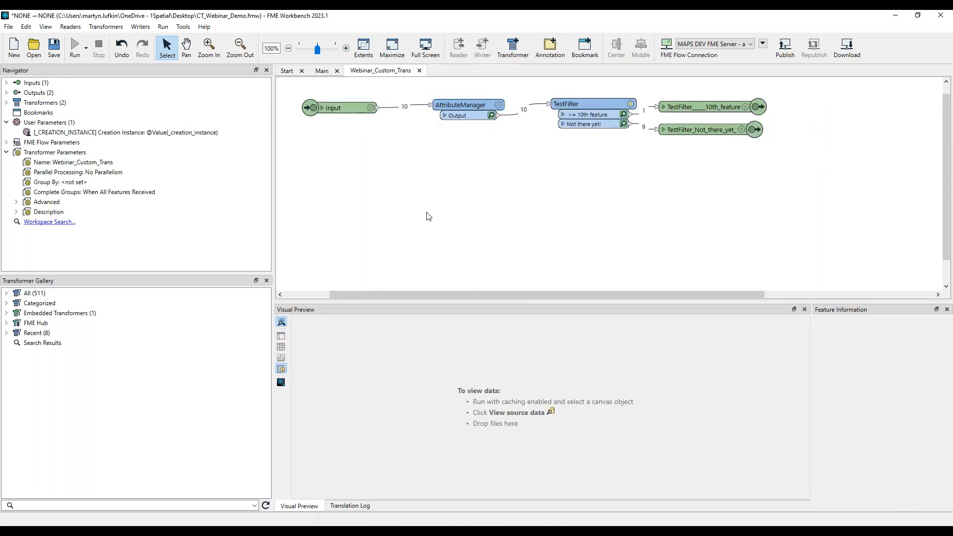
pyautogui.doubleClick(496, 104)
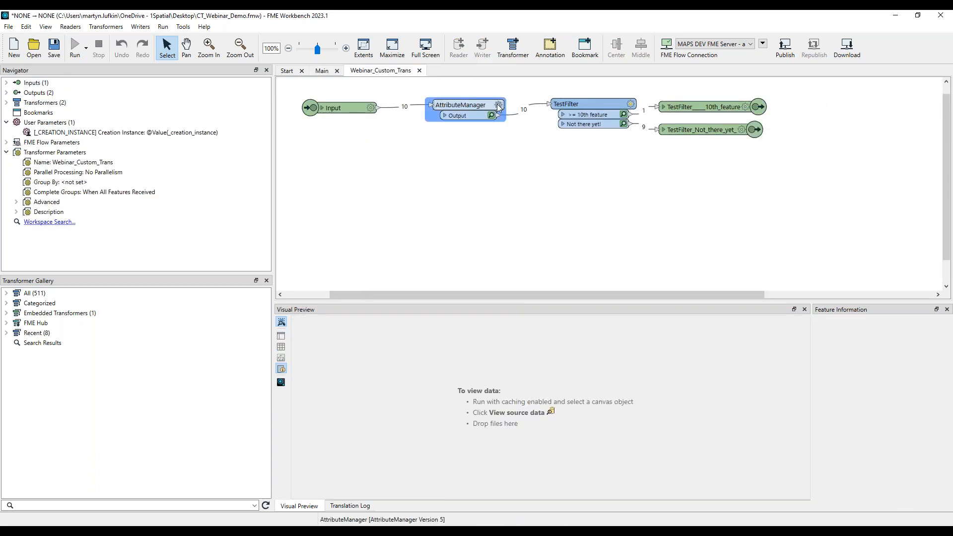
pyautogui.click(600, 219)
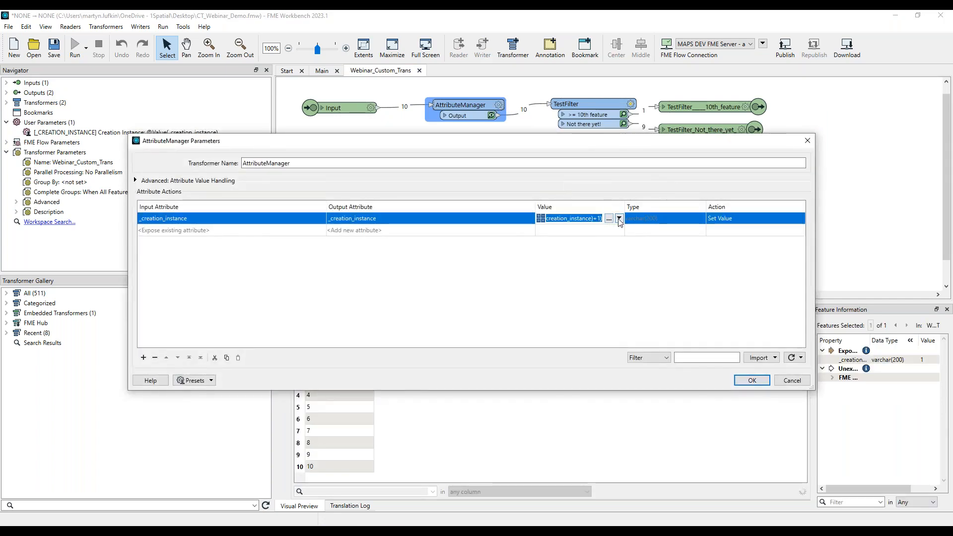
pyautogui.click(620, 219)
pyautogui.moveTo(698, 282)
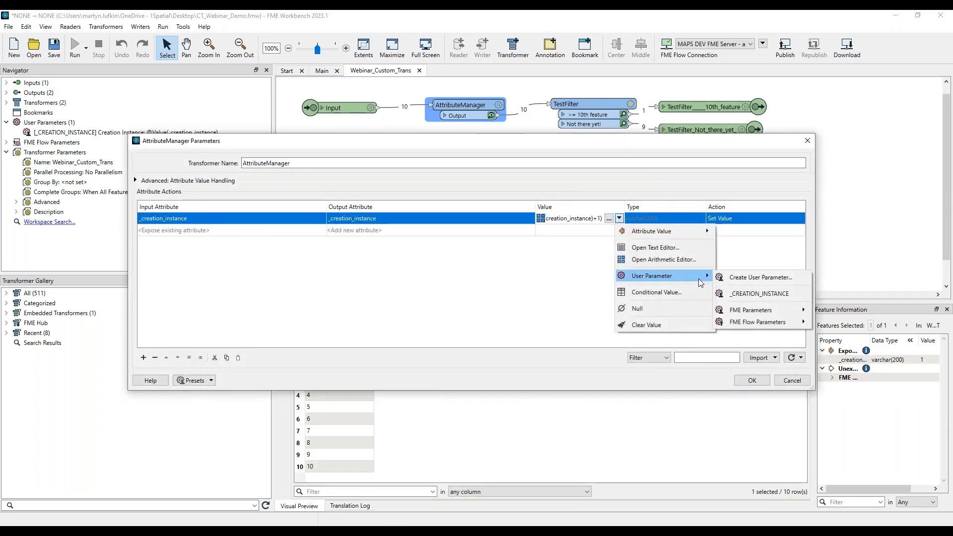
pyautogui.click(661, 260)
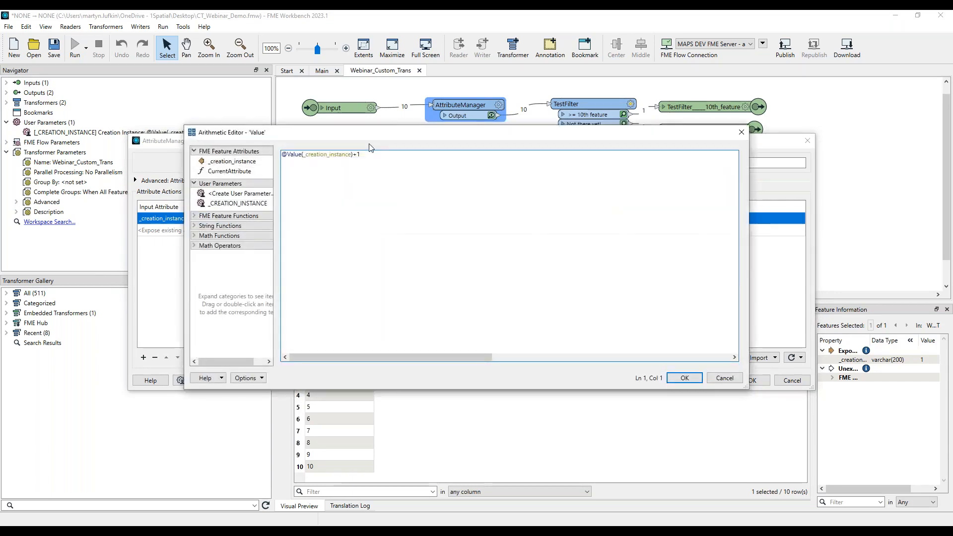
pyautogui.click(362, 155)
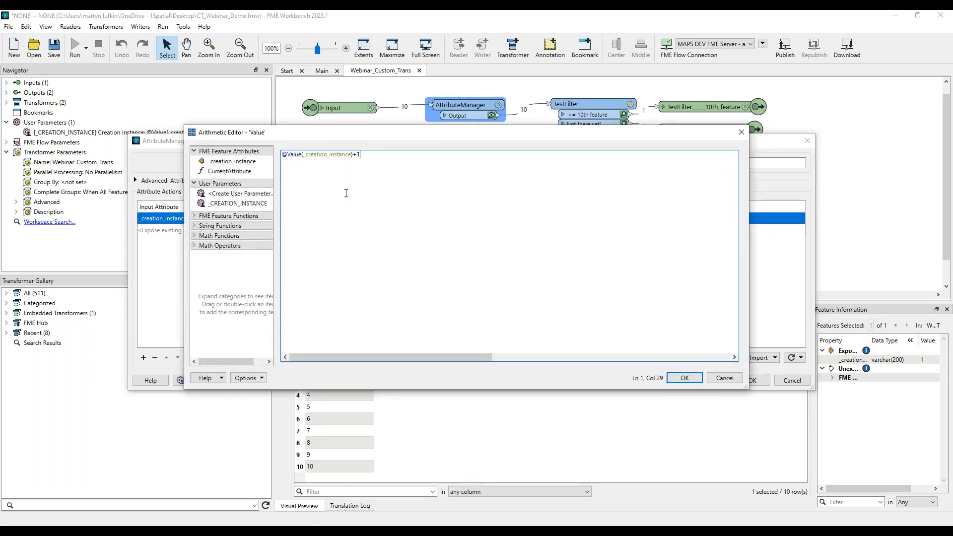
pyautogui.doubleClick(230, 193)
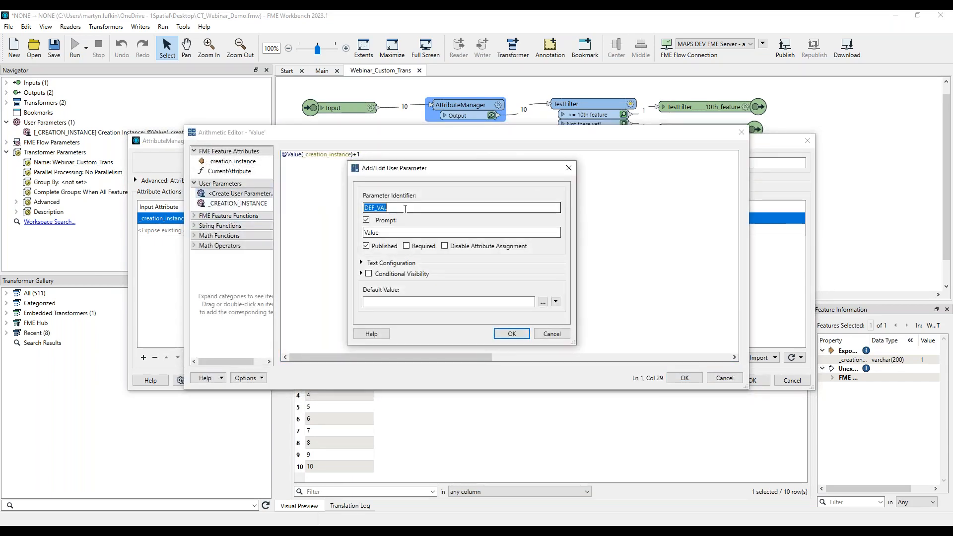
pyautogui.press('BackSpace')
pyautogui.write('Incr')
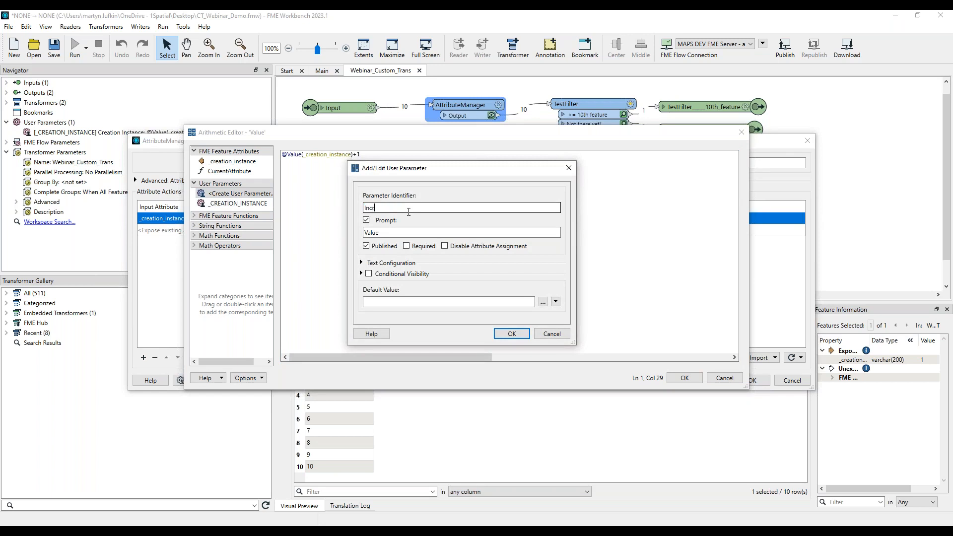
pyautogui.write('ement')
# Set the new user parameter's prompt to Increment and its default value to 1, and create it.
pyautogui.doubleClick(395, 234)
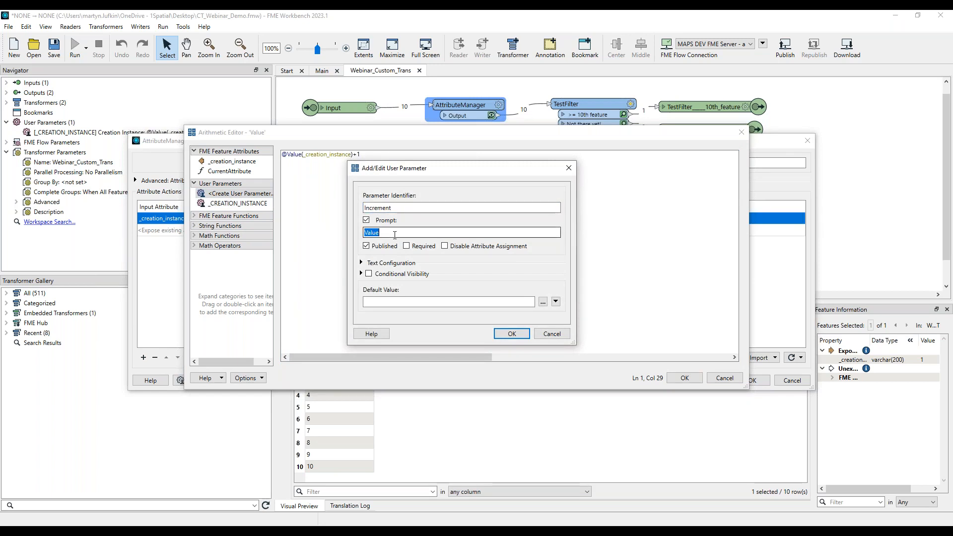
pyautogui.write('Increment')
pyautogui.click(388, 304)
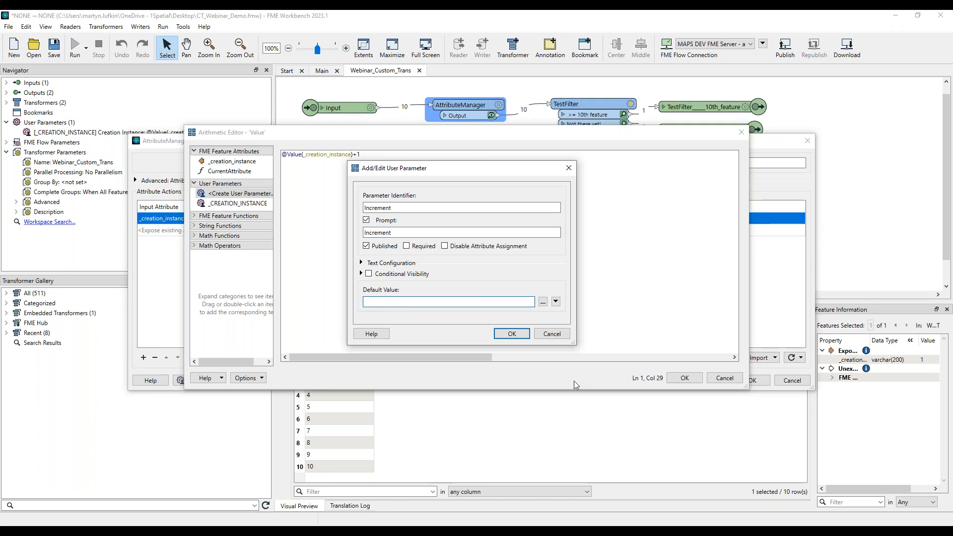
pyautogui.write('1')
pyautogui.click(501, 333)
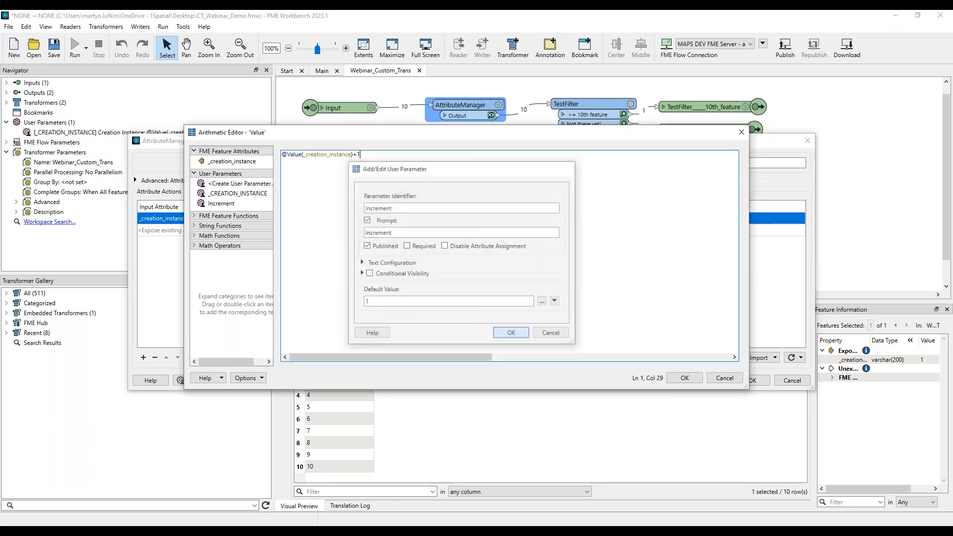
# Replace the constant in the _creation_instance expression with the Increment user parameter and apply it to the AttributeManager.
pyautogui.moveTo(221, 203); pyautogui.dragTo(390, 161)
pyautogui.press('BackSpace')
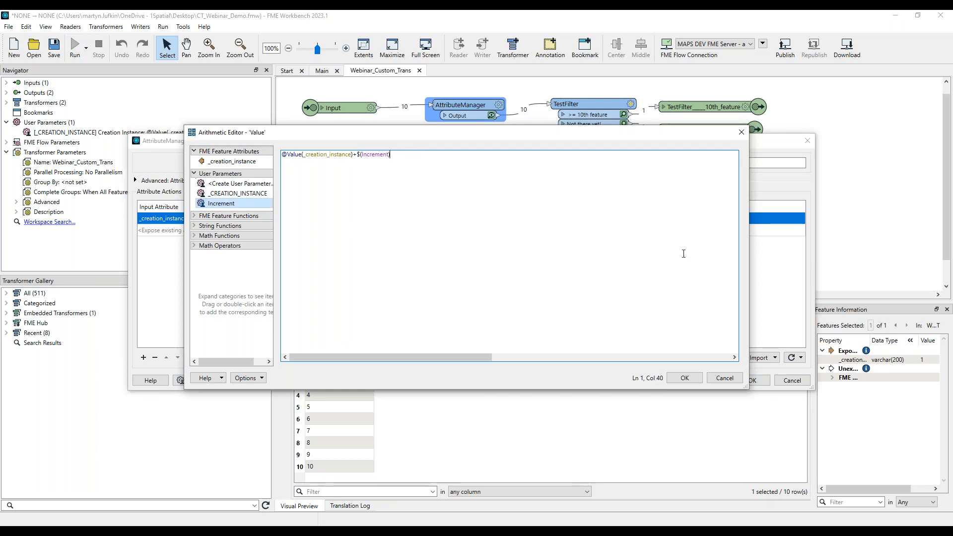
pyautogui.click(691, 381)
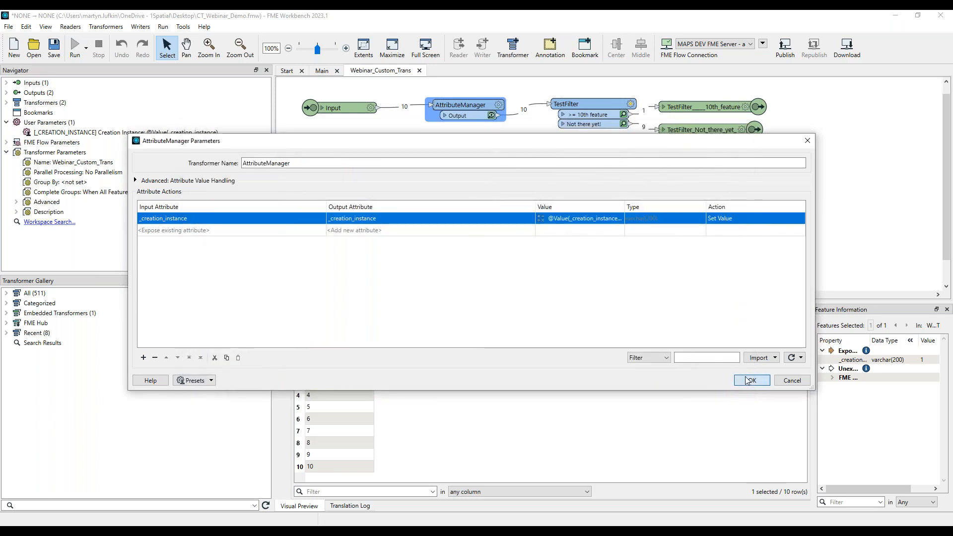
pyautogui.click(751, 380)
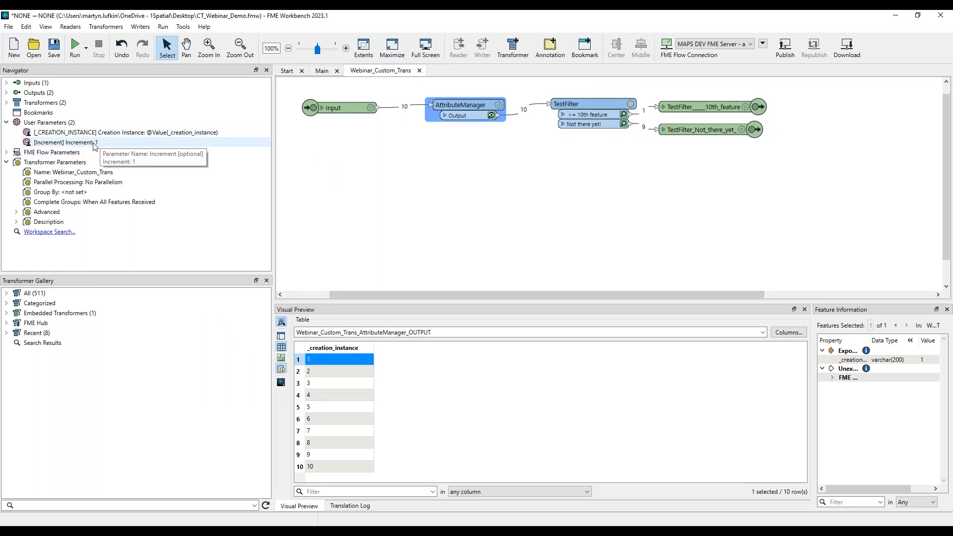
pyautogui.click(514, 175)
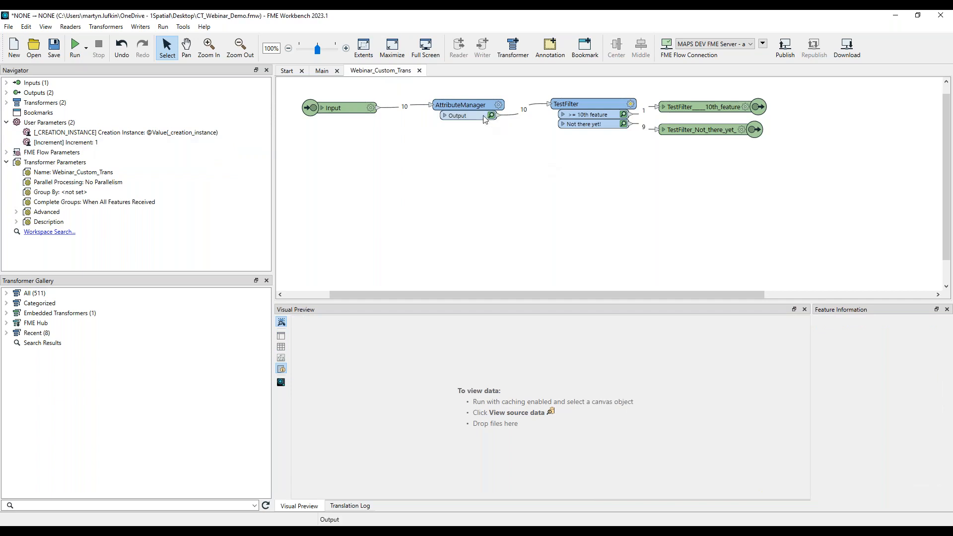
# Check the Creator's output on the Main canvas and rerun the entire workspace.
pyautogui.click(321, 72)
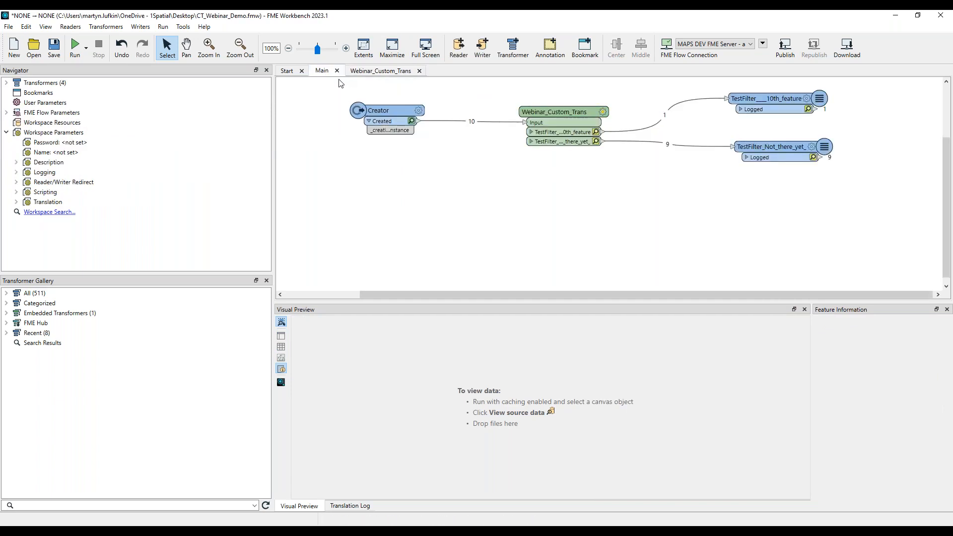
pyautogui.click(390, 120)
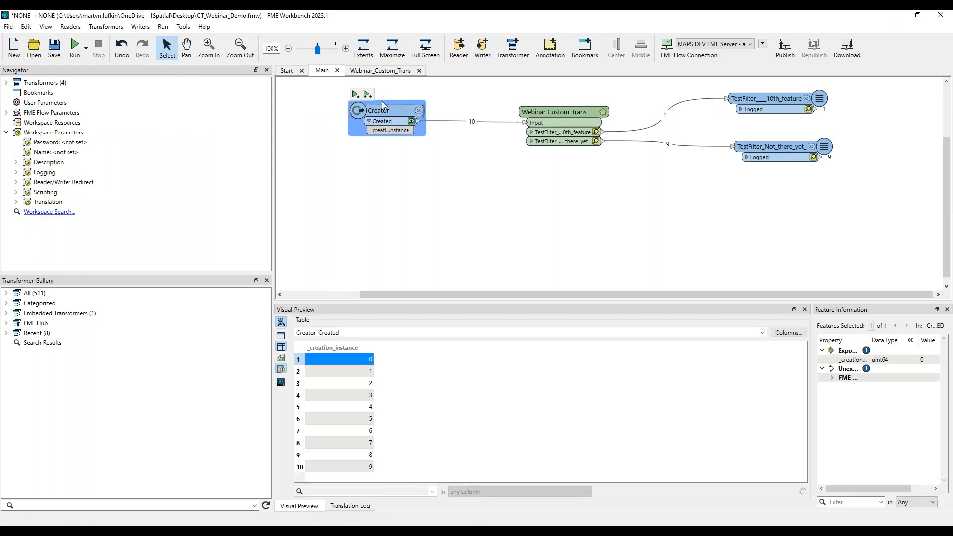
pyautogui.click(86, 48)
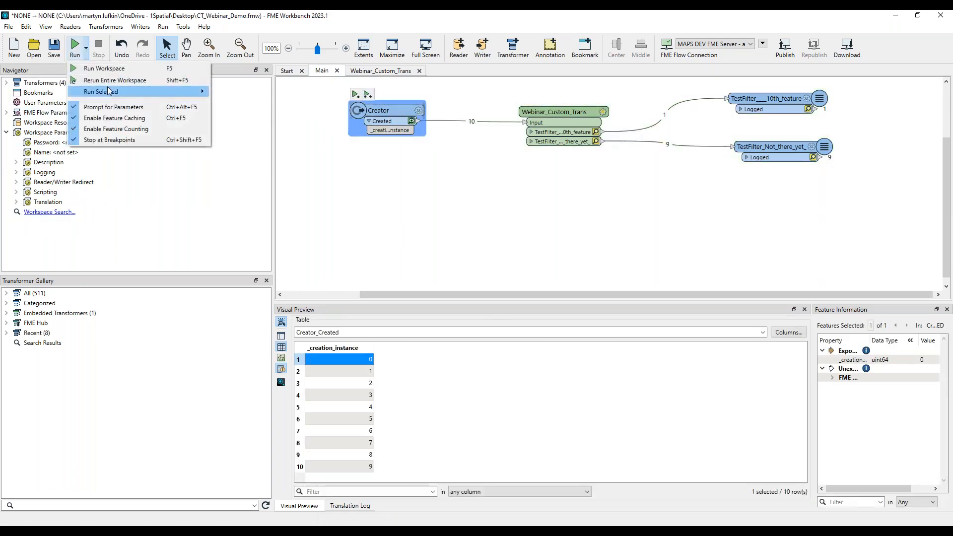
pyautogui.click(112, 81)
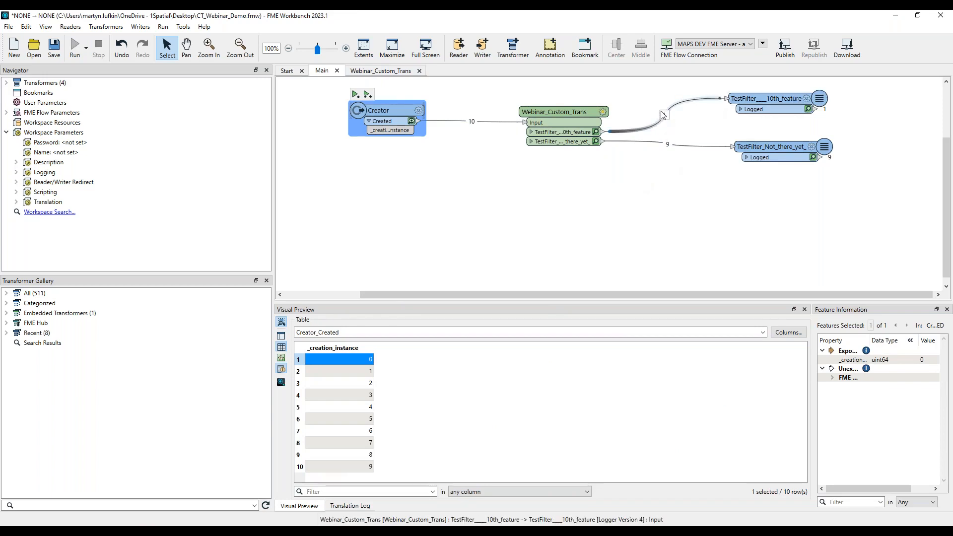
# Rerun the entire workspace from the Main canvas, clearing the existing caches.
pyautogui.click(578, 204)
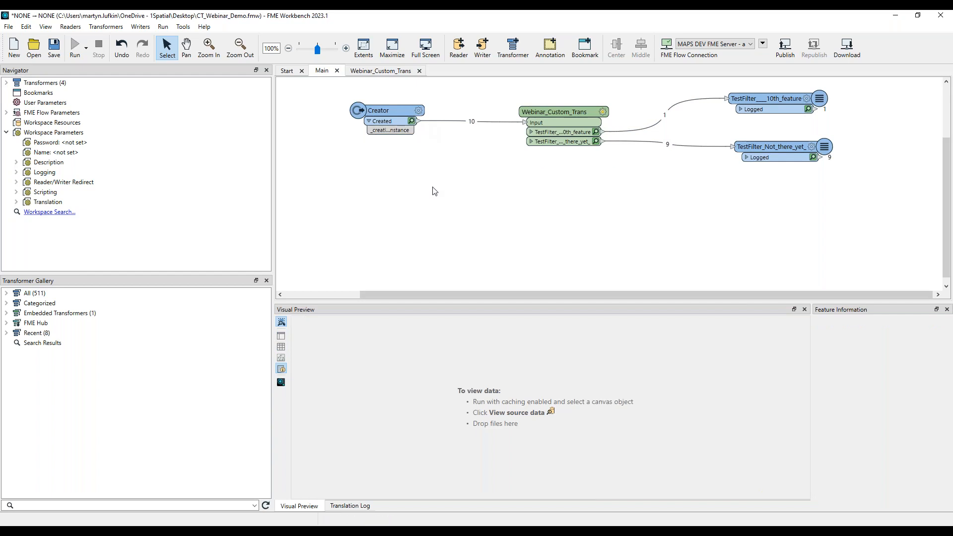
pyautogui.click(85, 48)
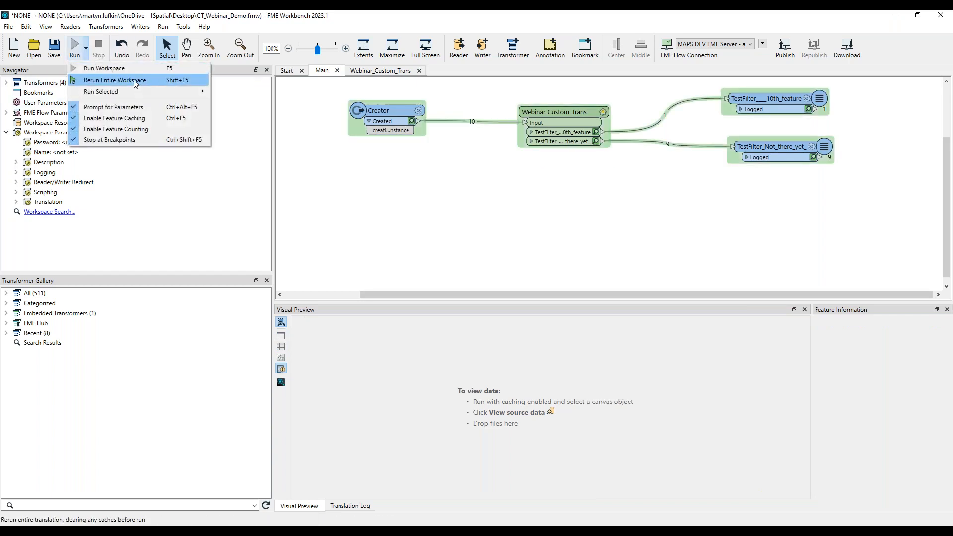
pyautogui.click(135, 81)
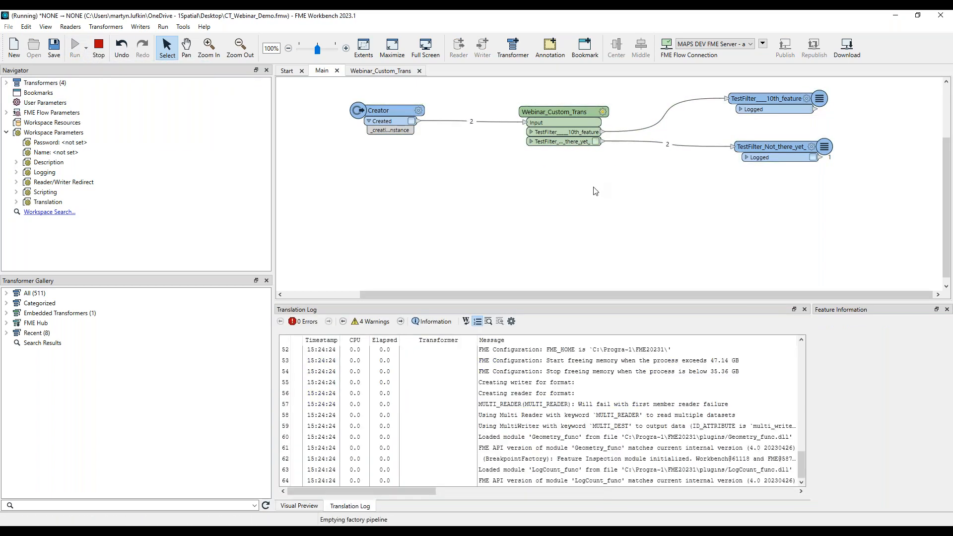
# Set the Increment parameter of the Webinar_Custom_Trans transformer to 3.
pyautogui.click(603, 112)
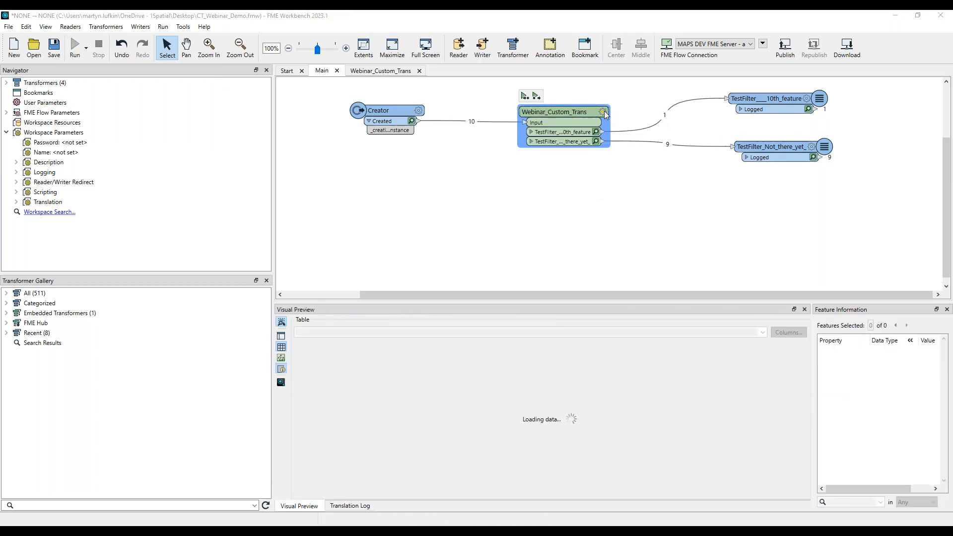
pyautogui.doubleClick(458, 284)
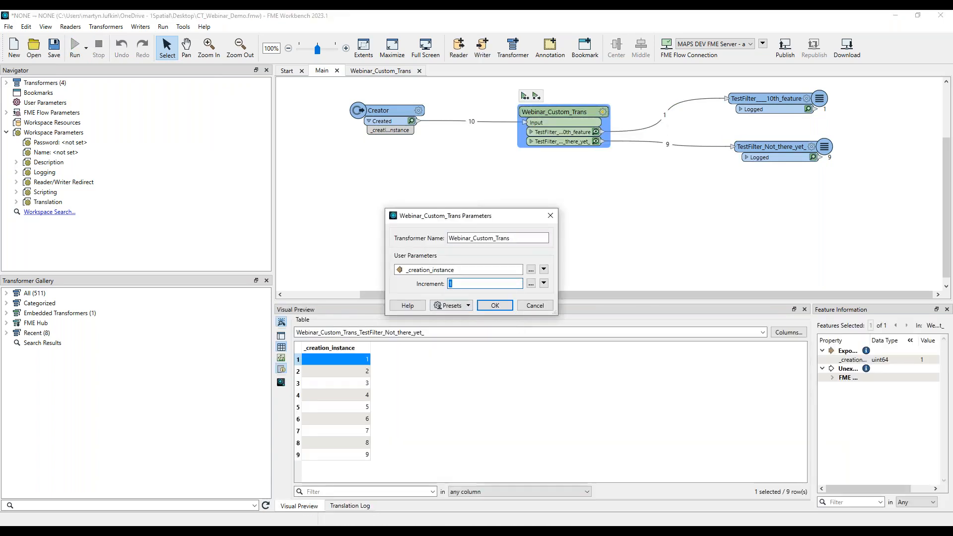
pyautogui.click(469, 287)
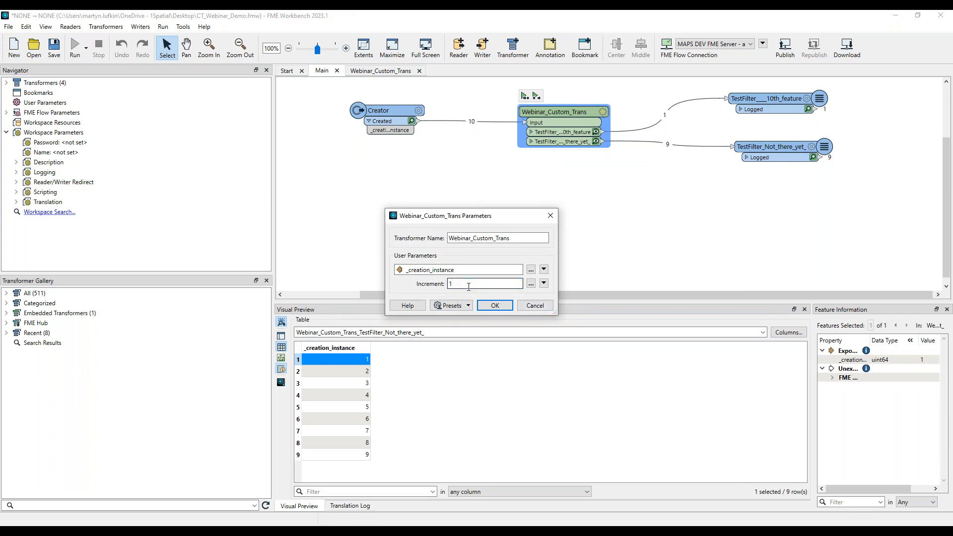
pyautogui.moveTo(467, 284); pyautogui.dragTo(437, 283)
pyautogui.click(496, 304)
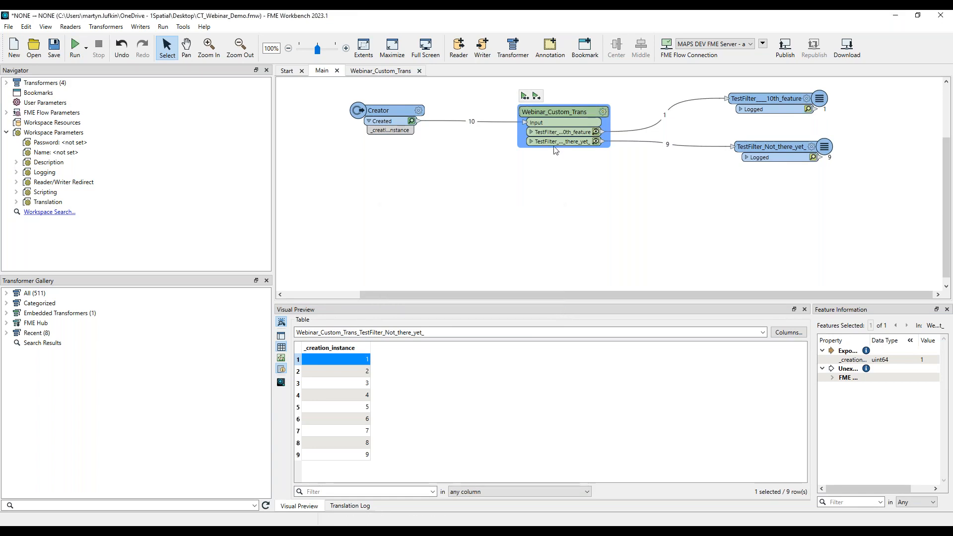
# Duplicate the Webinar_Custom_Trans transformer and place the copy directly below the original.
pyautogui.click(563, 112)
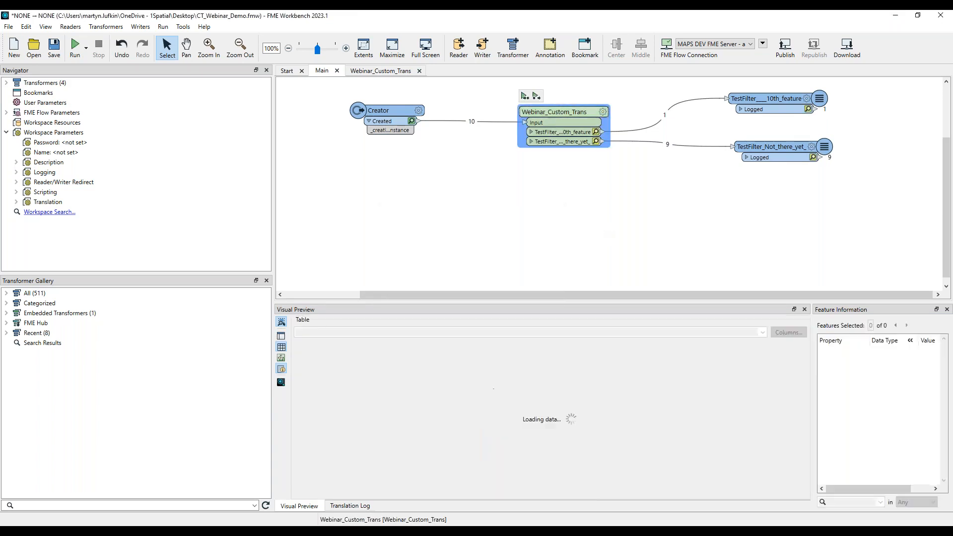
pyautogui.hotkey('ctrl', 'v')
pyautogui.moveTo(640, 231); pyautogui.dragTo(554, 156)
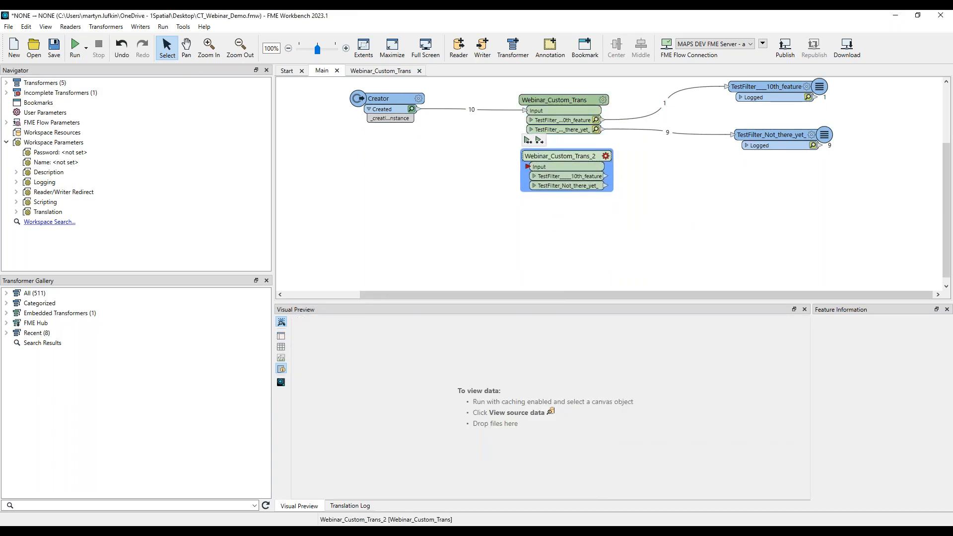
# Try an Increment of 1 in the duplicate transformer's parameters, cancel the edit, and delete the duplicate.
pyautogui.click(606, 156)
pyautogui.click(465, 282)
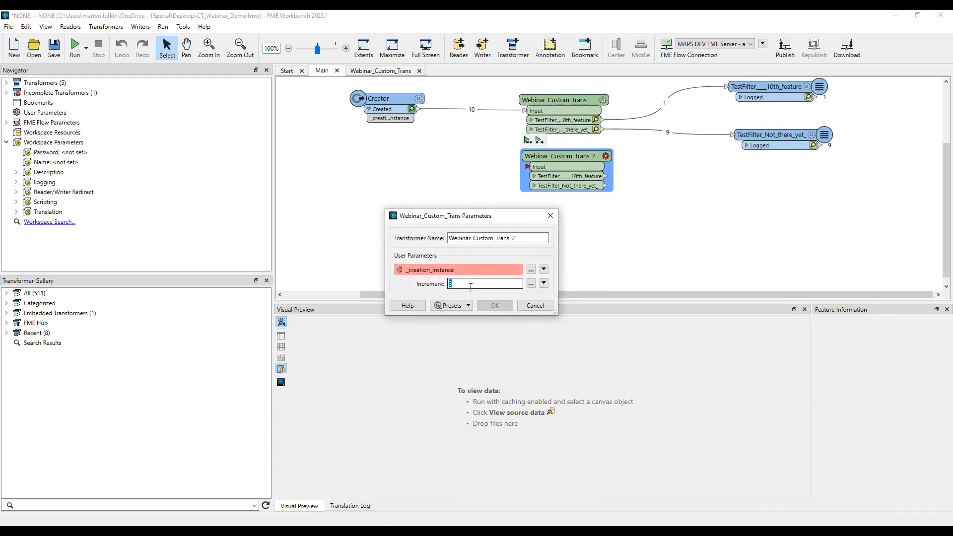
pyautogui.write('1')
pyautogui.click(532, 308)
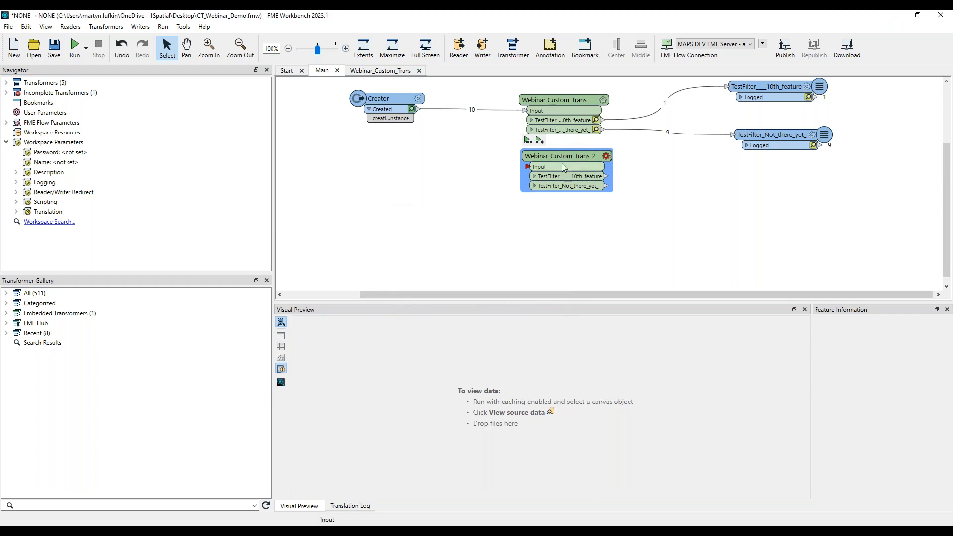
pyautogui.press('Delete')
pyautogui.scroll(1, 579, 102)
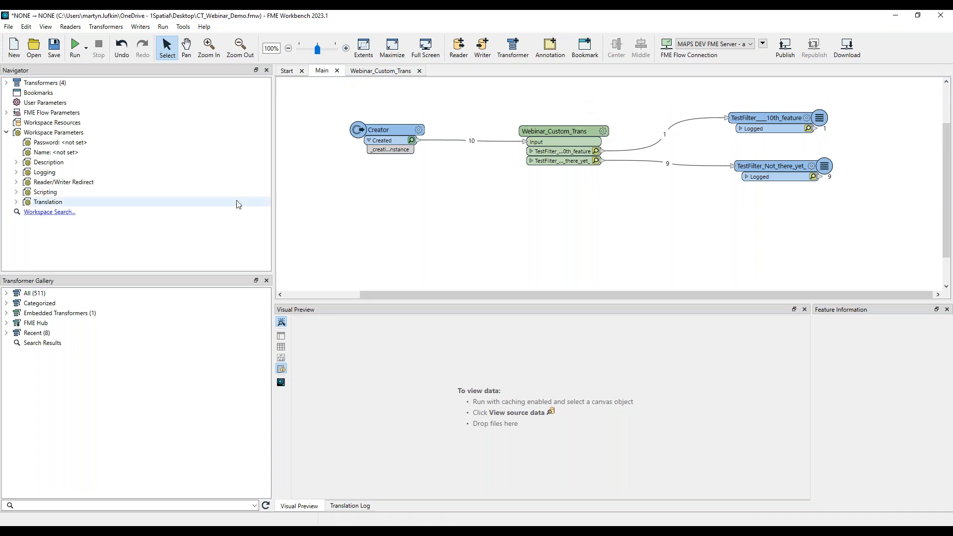
# Add a number user parameter to the Main workspace with the identifier Increment_Main.
pyautogui.rightClick(28, 103)
pyautogui.click(57, 110)
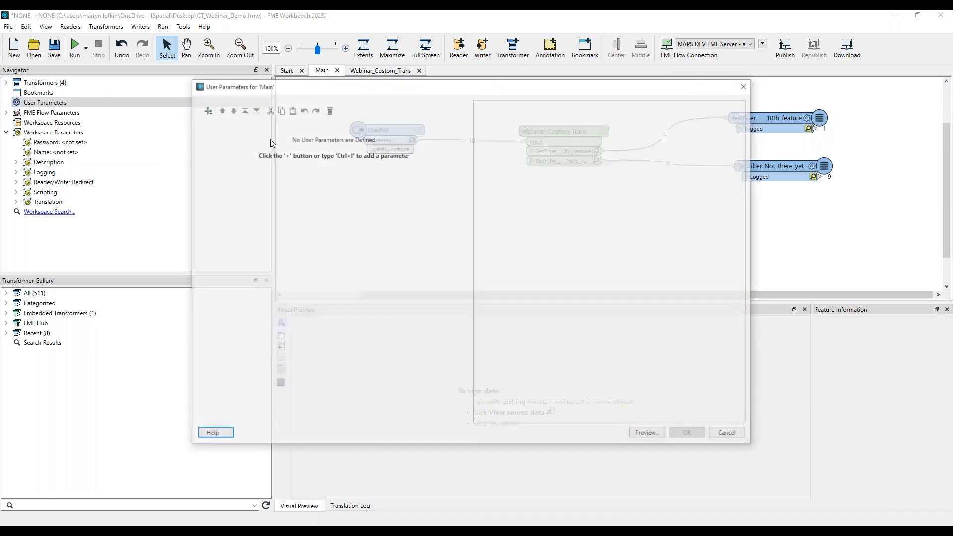
pyautogui.click(206, 110)
pyautogui.click(232, 199)
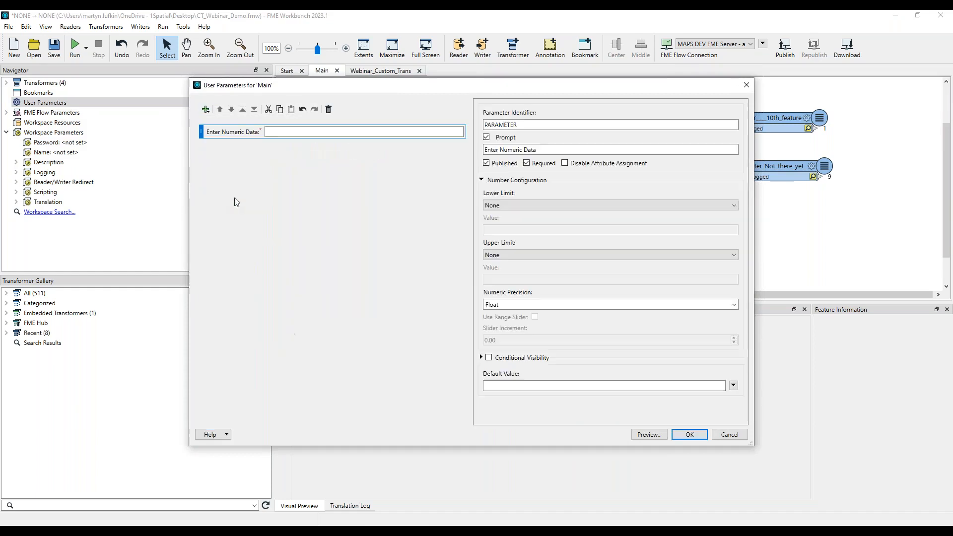
pyautogui.doubleClick(525, 124)
pyautogui.write('In')
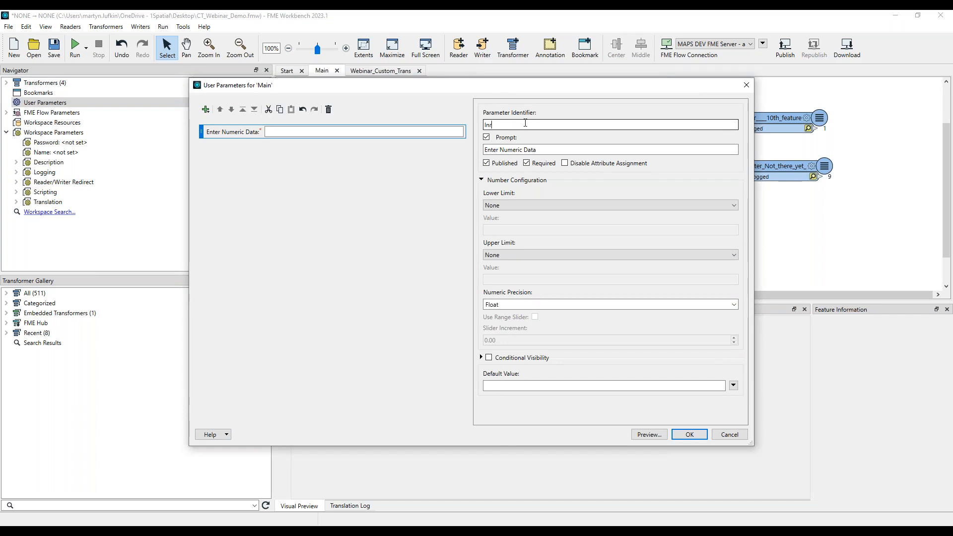
pyautogui.write('rement')
pyautogui.press('BackSpace')
pyautogui.press('BackSpace')
pyautogui.write('ement_Main')
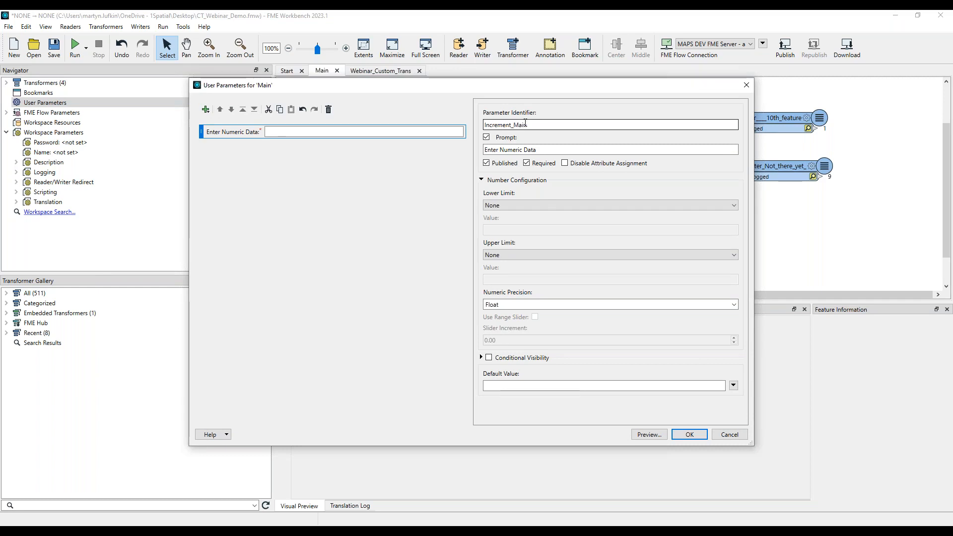
# Set the Increment_Main parameter's prompt to Main Dataset Increment and create the parameter.
pyautogui.tripleClick(538, 149)
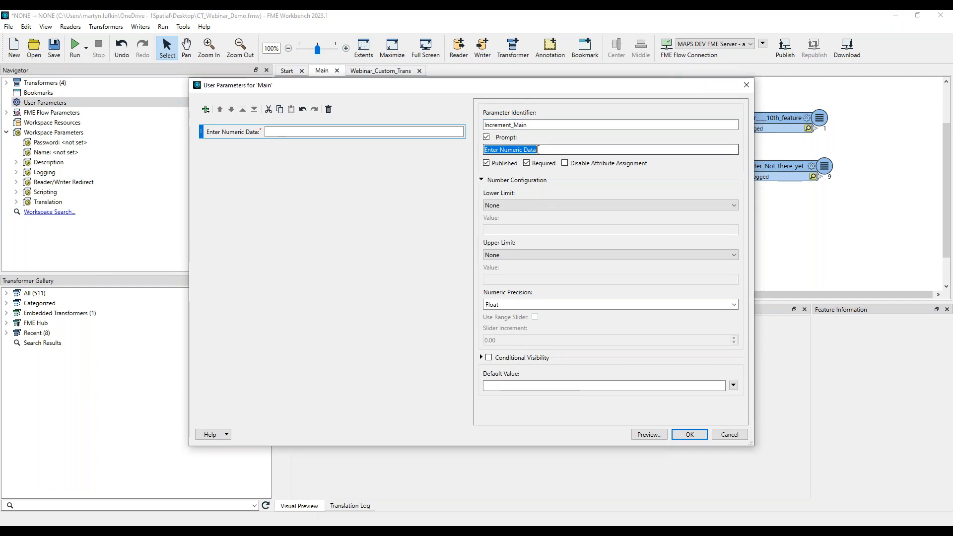
pyautogui.write('Main Dataset')
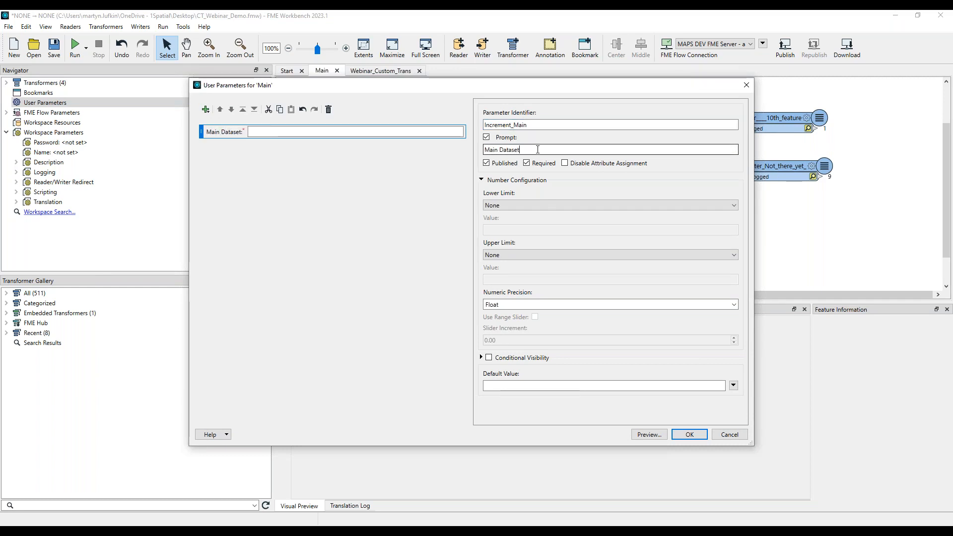
pyautogui.write(' Incremnt')
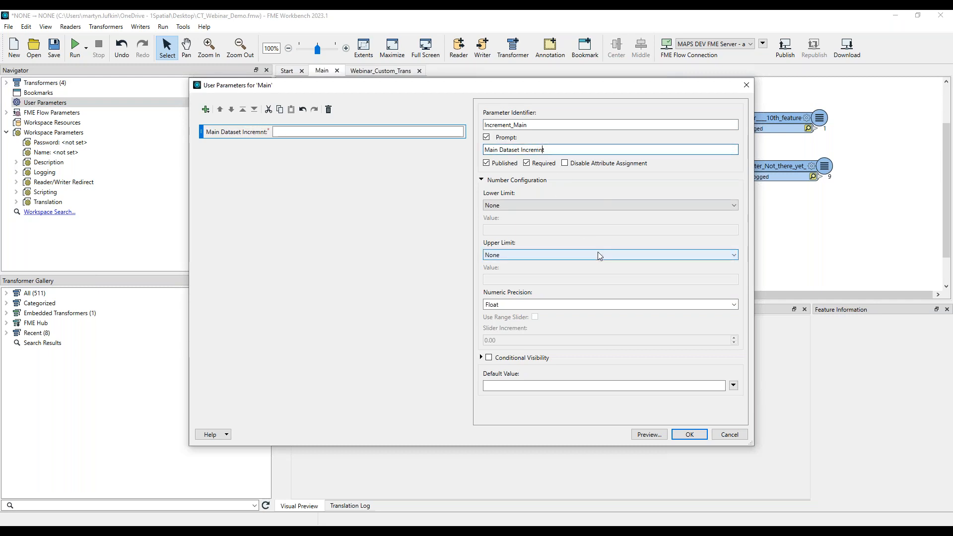
pyautogui.write('e')
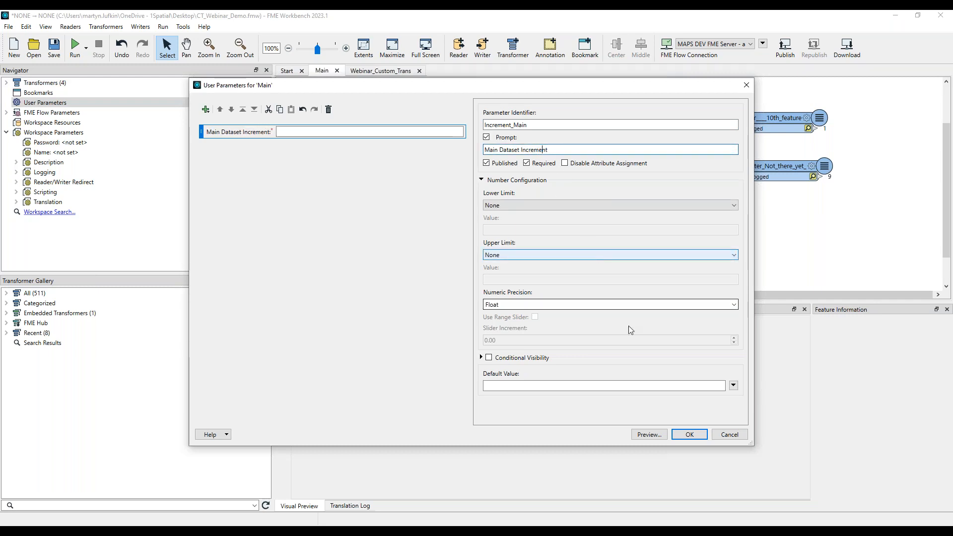
pyautogui.click(691, 435)
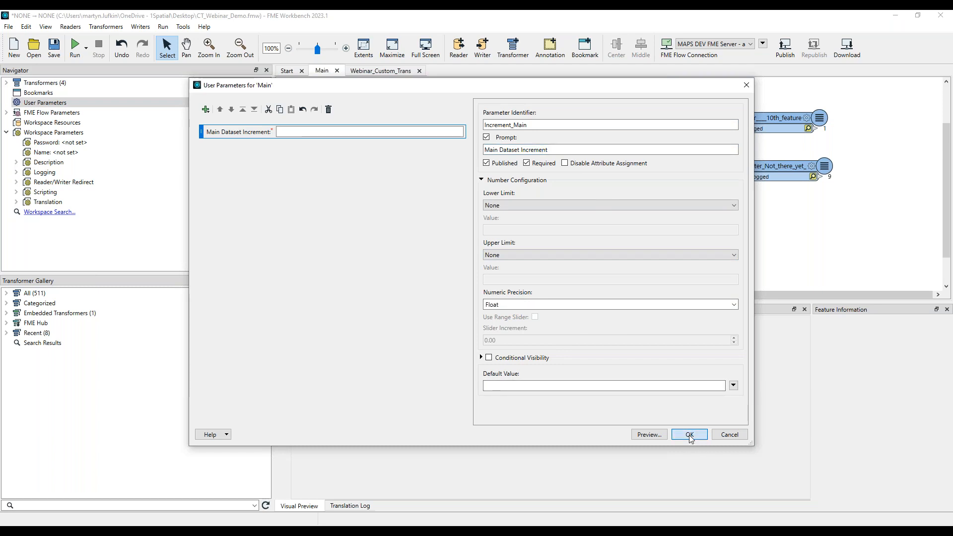
pyautogui.click(690, 435)
pyautogui.click(100, 113)
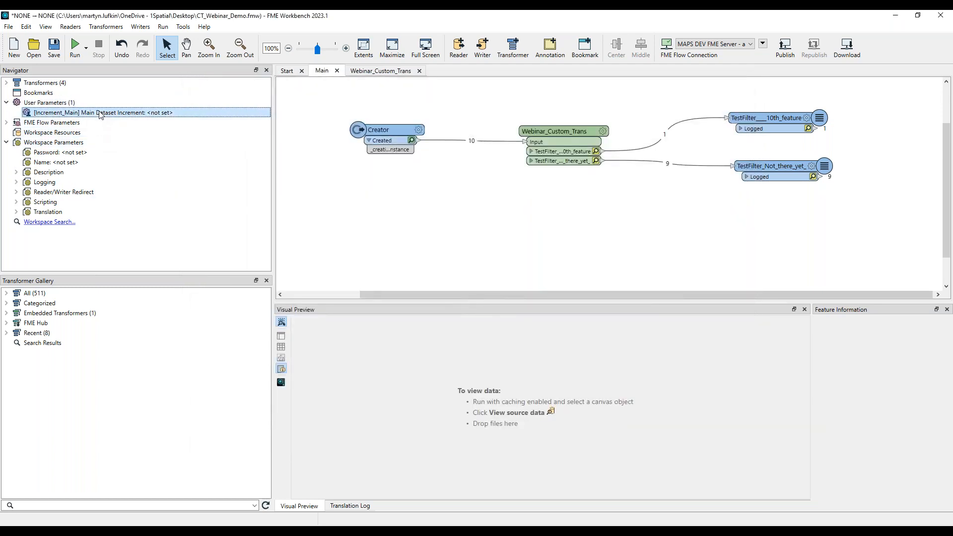
# Link the Increment value of Webinar_Custom_Trans to the Increment_Main user parameter.
pyautogui.click(603, 131)
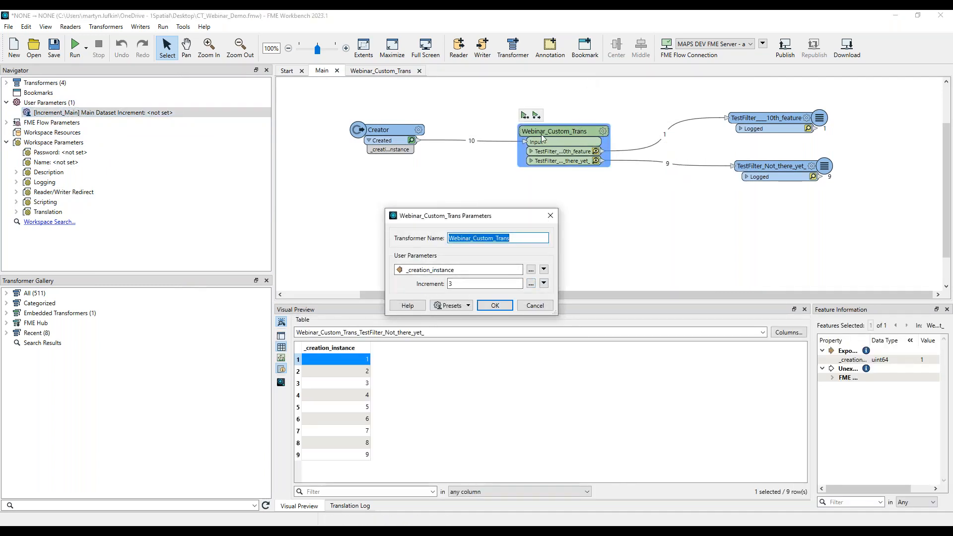
pyautogui.click(544, 284)
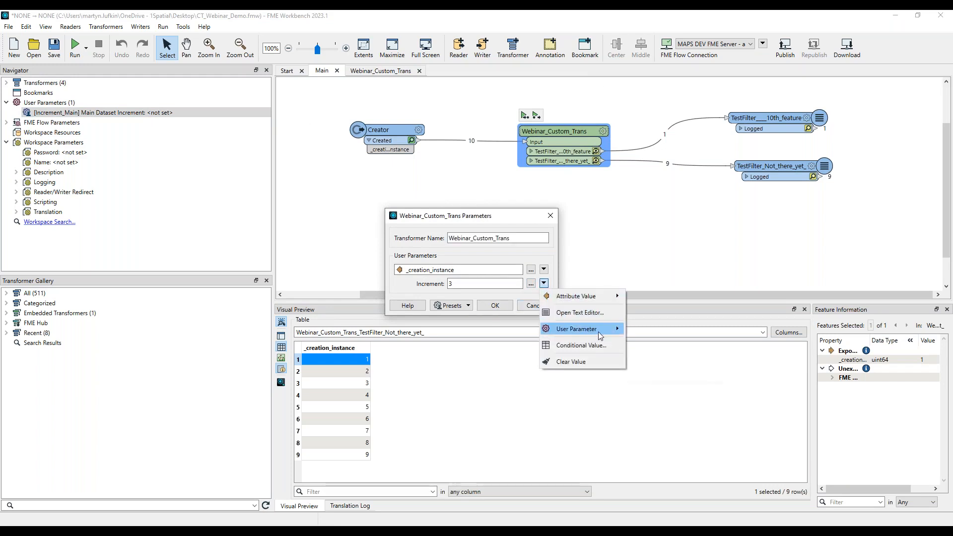
pyautogui.moveTo(598, 332)
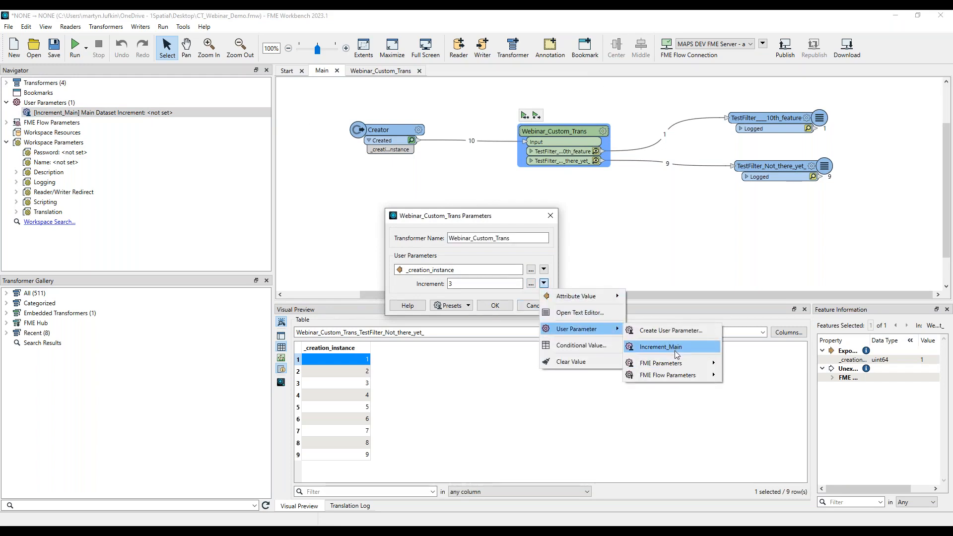
pyautogui.click(678, 347)
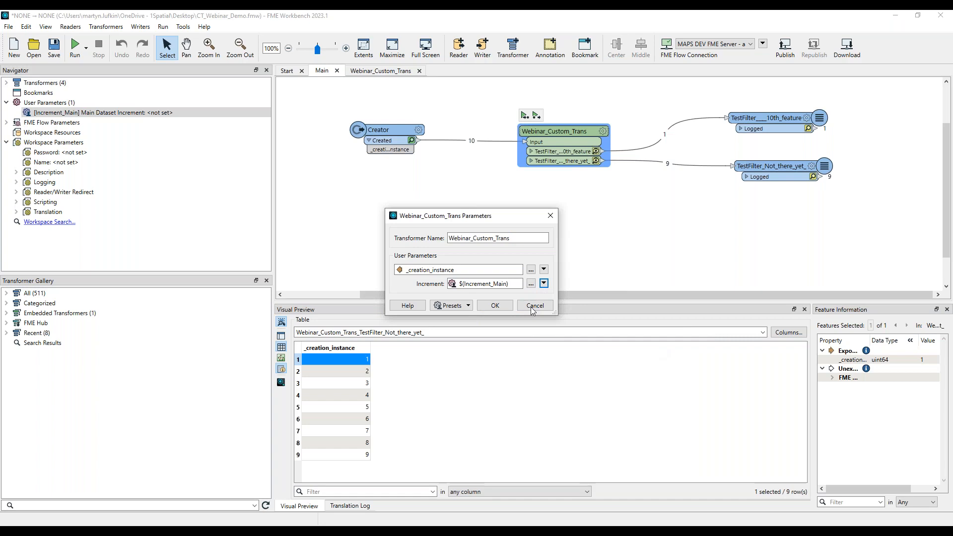
pyautogui.click(489, 306)
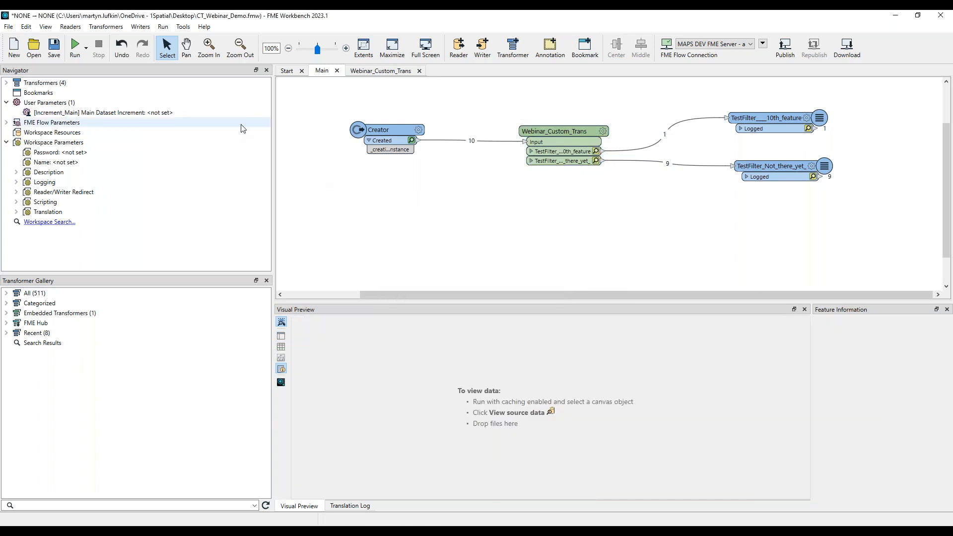
# Run the workspace with the Main Dataset Increment set to 3.
pyautogui.click(75, 48)
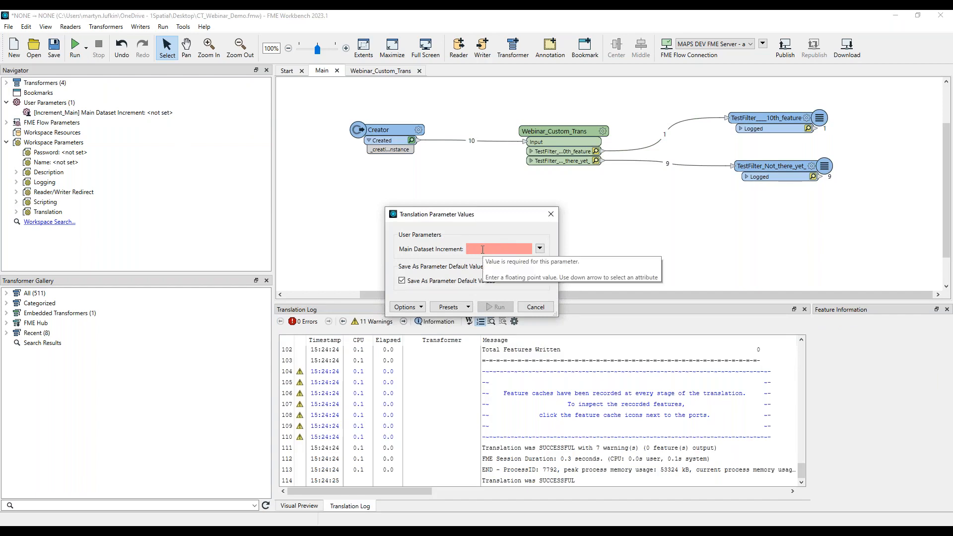
pyautogui.write('3')
pyautogui.click(497, 306)
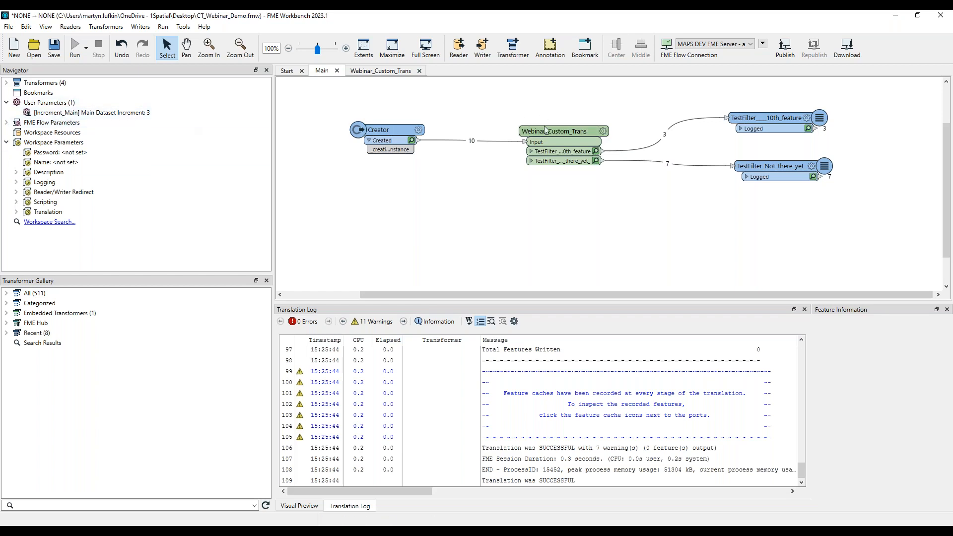
# Duplicate Webinar_Custom_Trans, align the copy below the original, and delete the copy again.
pyautogui.click(559, 132)
pyautogui.hotkey('ctrl', 'v')
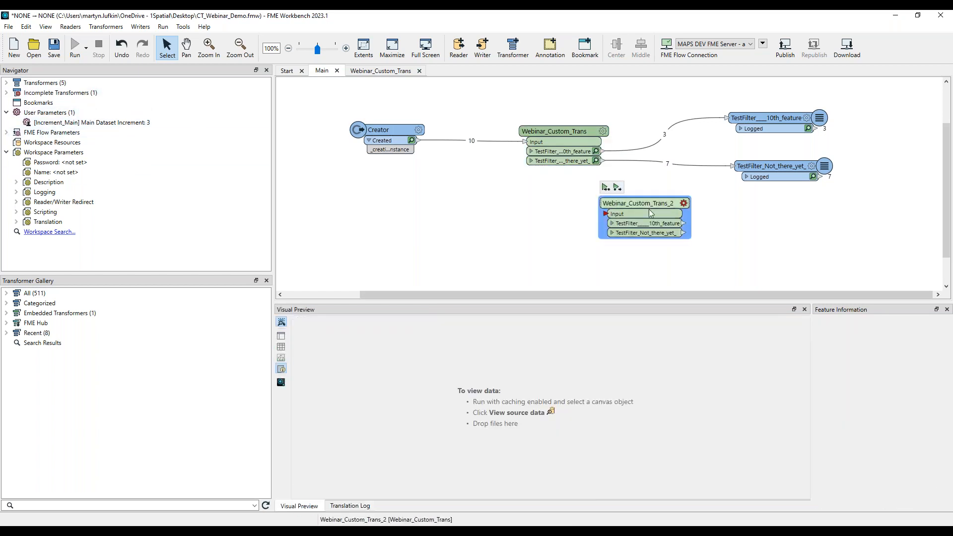
pyautogui.moveTo(656, 206); pyautogui.dragTo(572, 186)
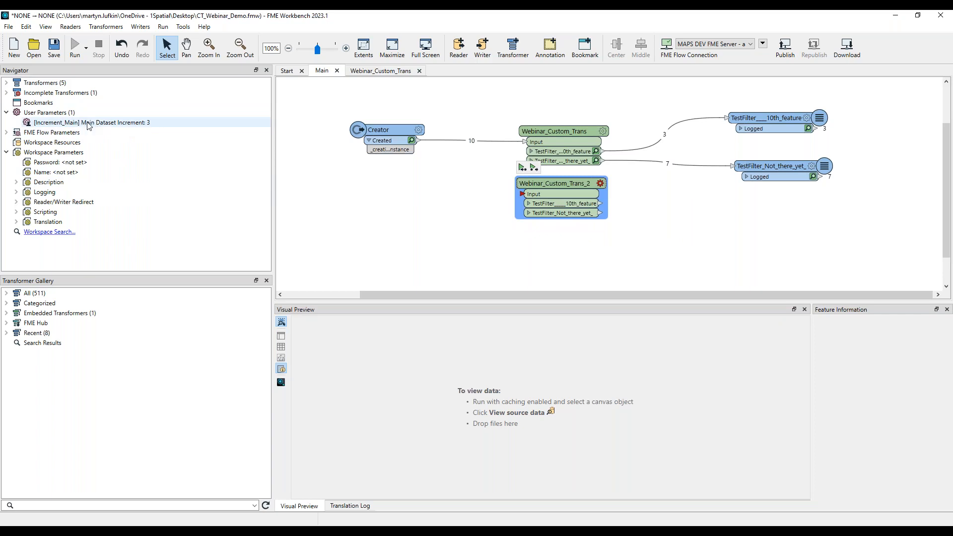
pyautogui.moveTo(582, 186); pyautogui.dragTo(584, 193)
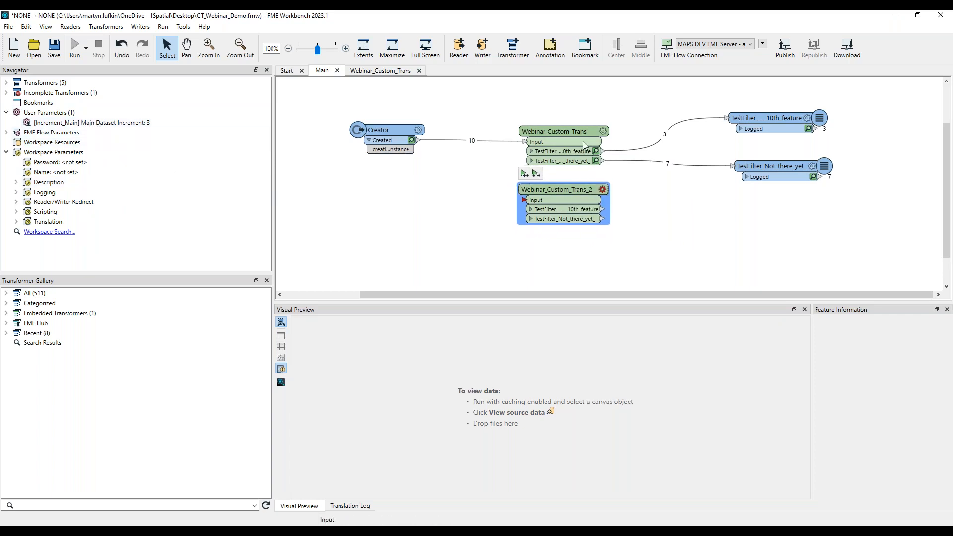
pyautogui.click(598, 270)
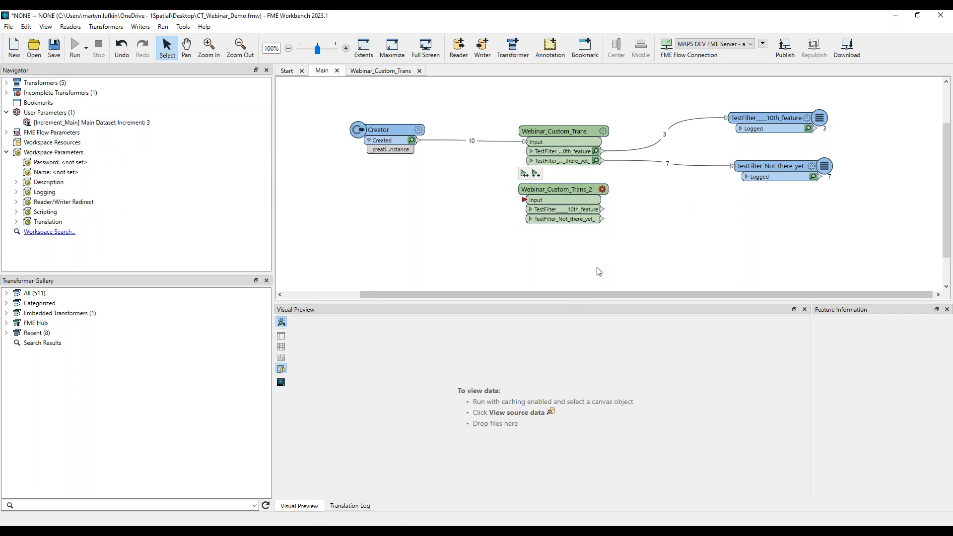
pyautogui.click(562, 189)
pyautogui.press('Delete')
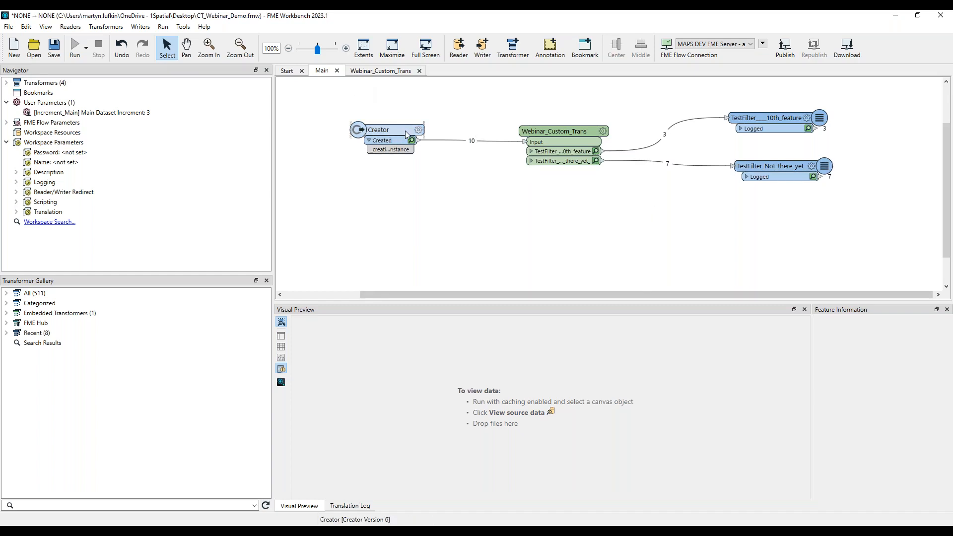
# In Webinar_Custom_Trans, replace the Increment parameter with 1 in the AttributeManager's _creation_instance expression and remove the Increment user parameter.
pyautogui.click(377, 73)
pyautogui.click(499, 105)
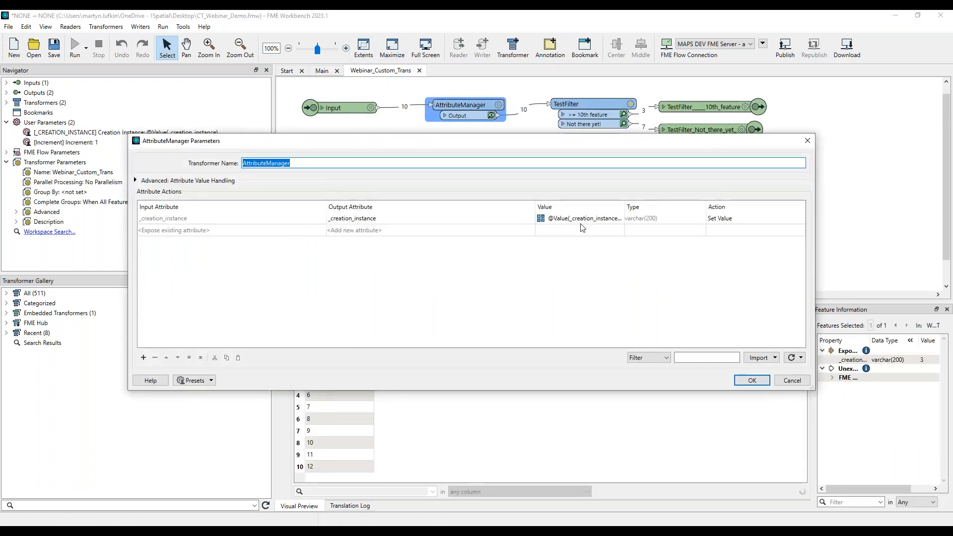
pyautogui.click(571, 219)
pyautogui.click(619, 219)
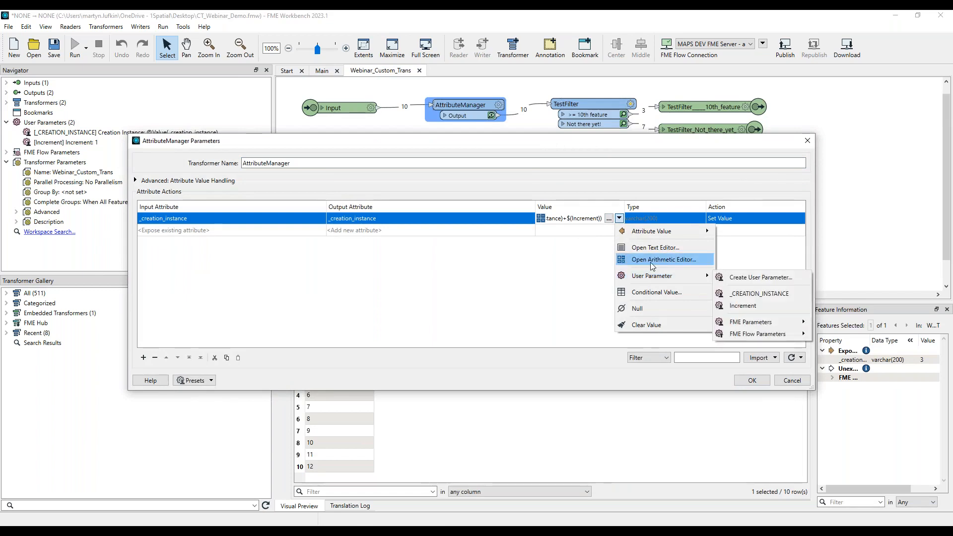
pyautogui.click(648, 260)
pyautogui.moveTo(404, 153); pyautogui.dragTo(357, 157)
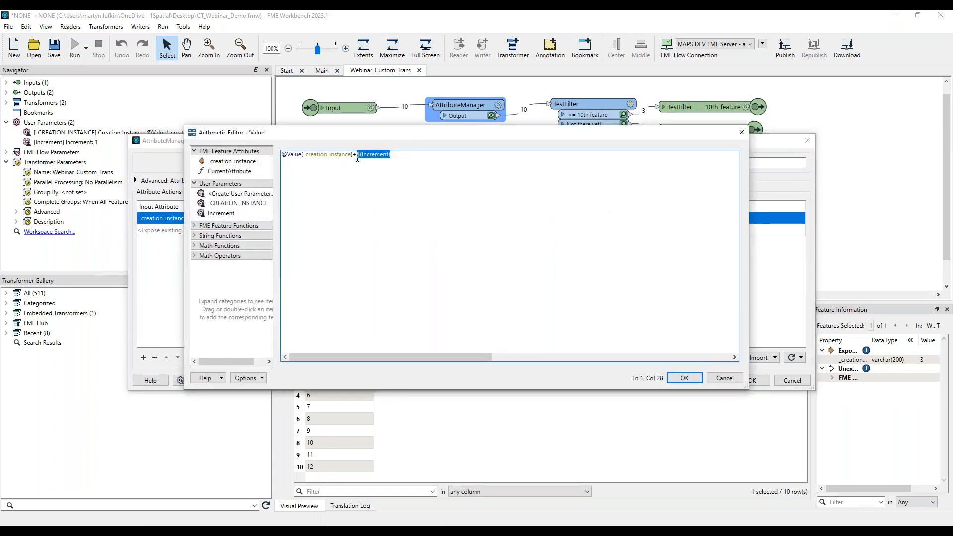
pyautogui.click(684, 378)
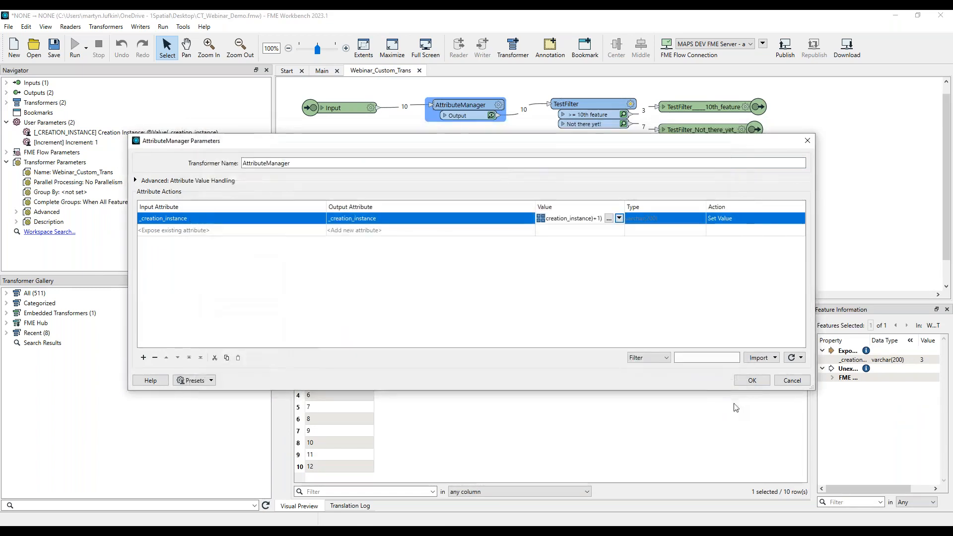
pyautogui.click(757, 382)
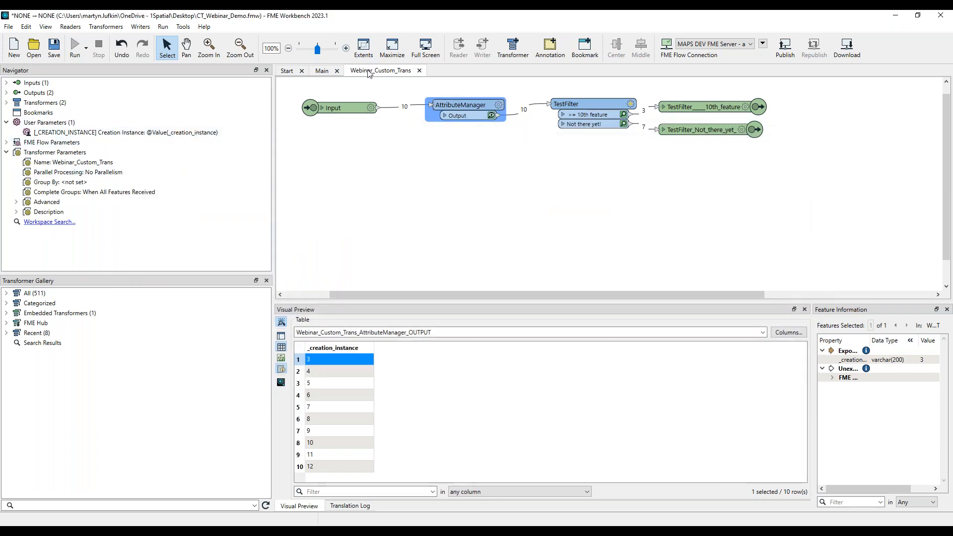
# Delete the Increment_Main user parameter from the Main workspace and rerun the workspace from the Creator.
pyautogui.click(322, 71)
pyautogui.rightClick(76, 112)
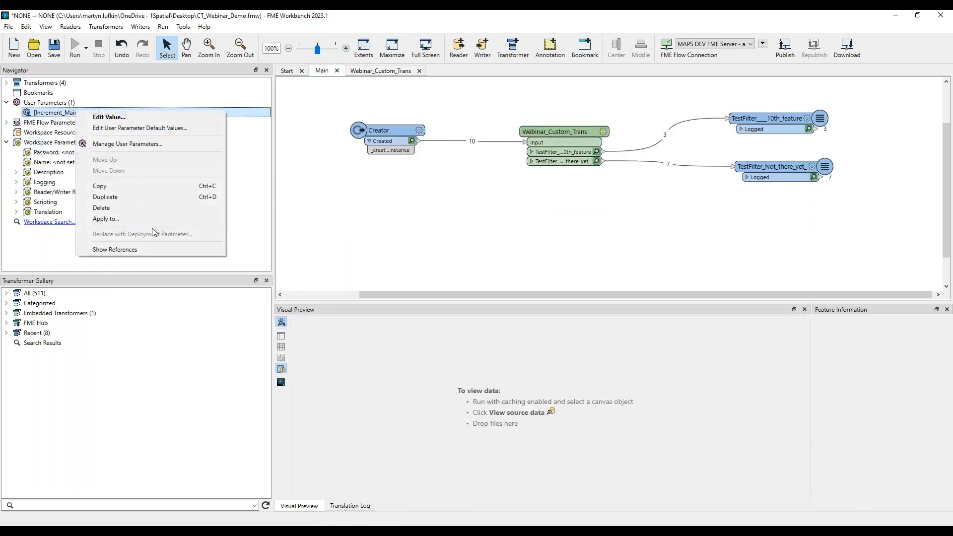
pyautogui.click(127, 208)
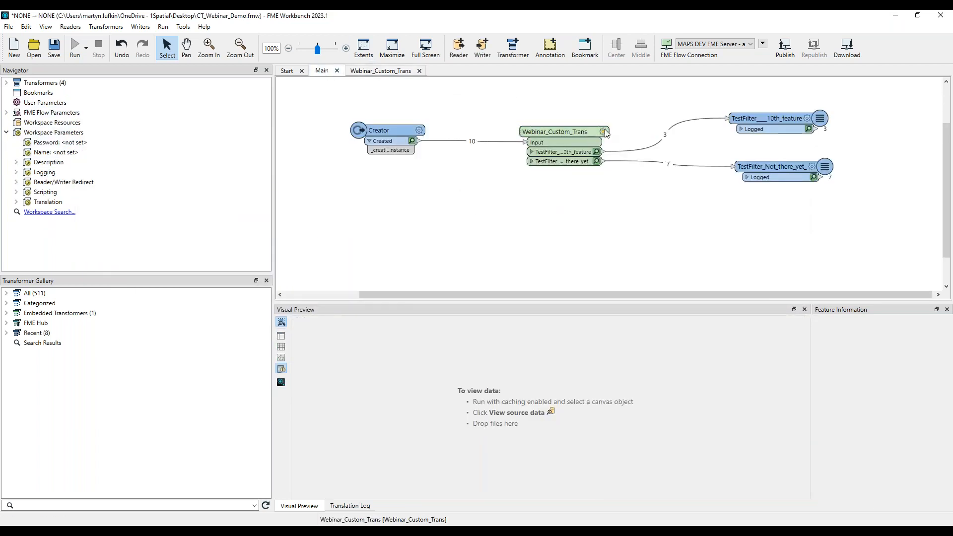
pyautogui.click(364, 128)
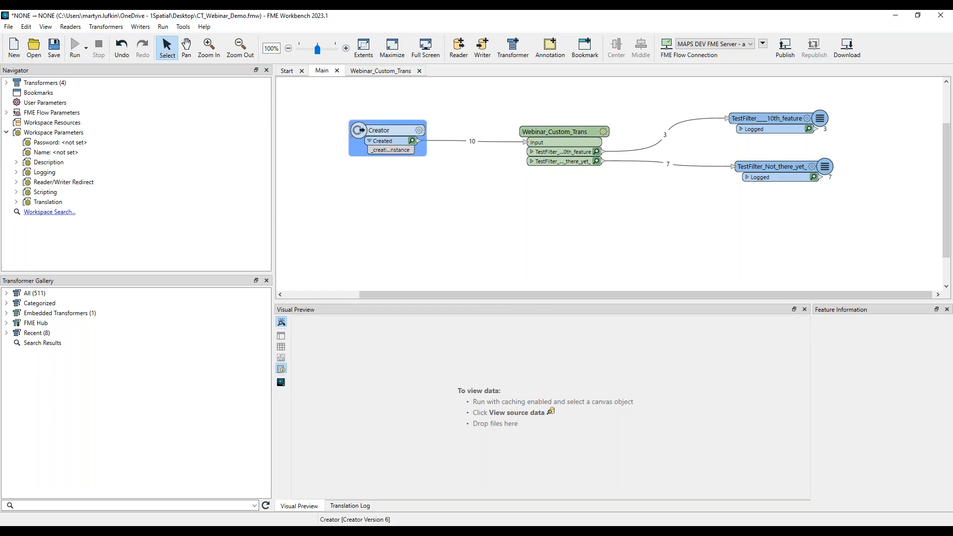
pyautogui.click(367, 116)
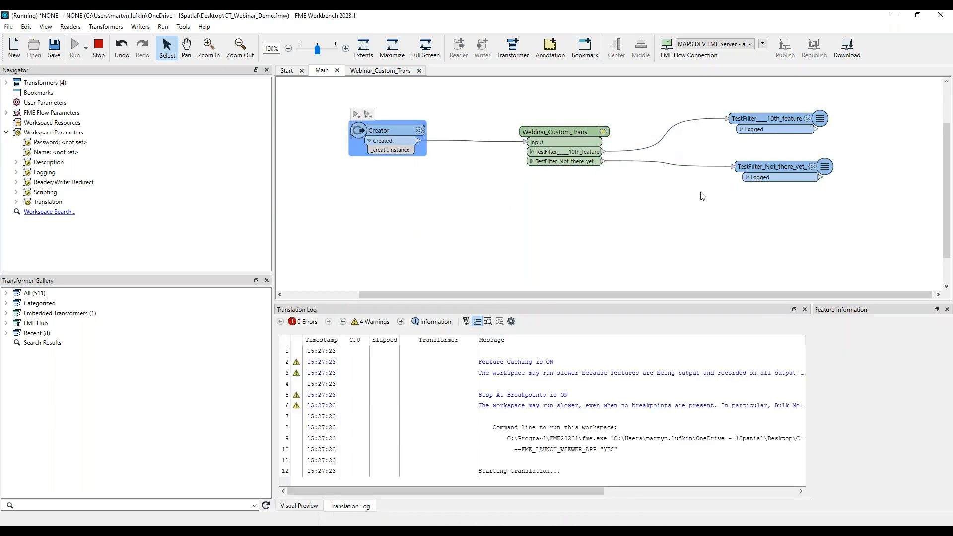
pyautogui.click(454, 225)
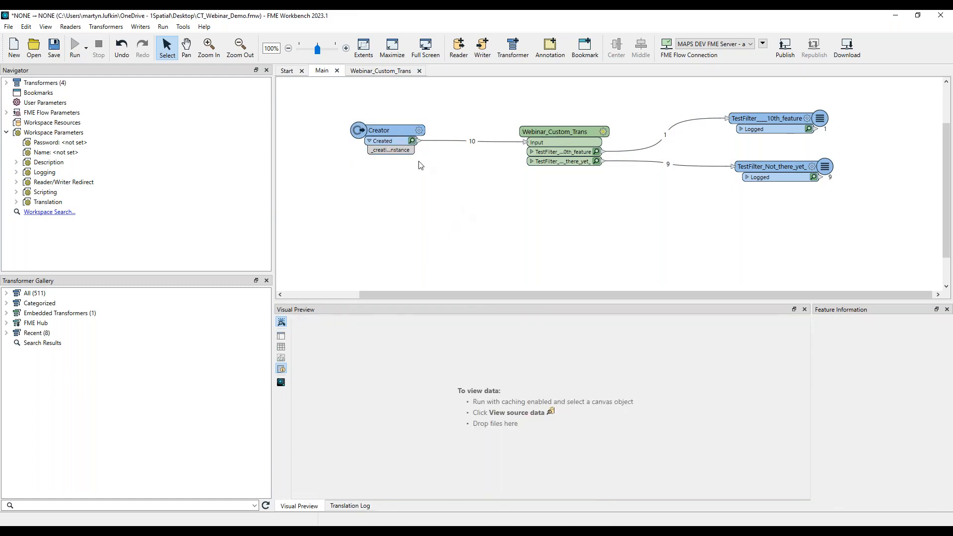
# Set the Creator's Number to Create to 1 and rerun the workspace from the Creator.
pyautogui.click(420, 131)
pyautogui.click(494, 281)
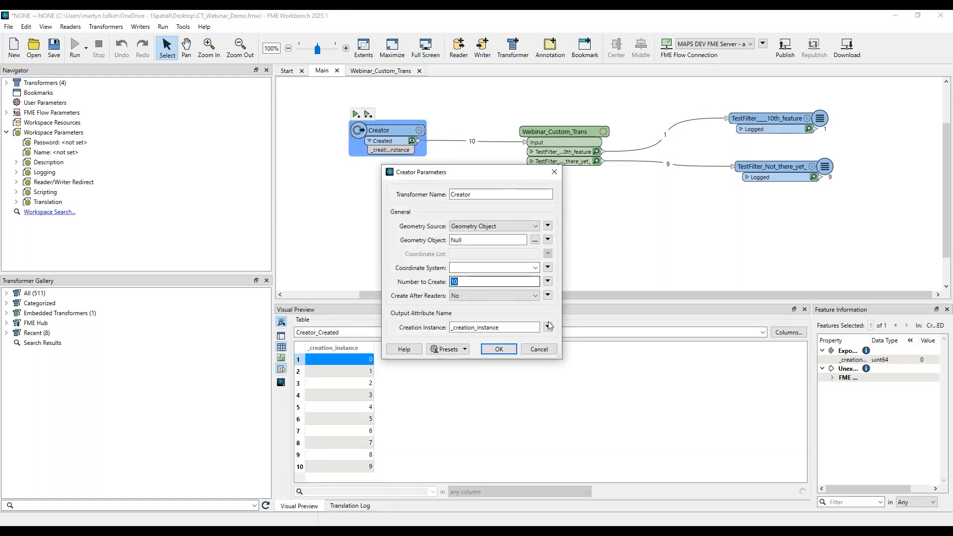
pyautogui.click(489, 351)
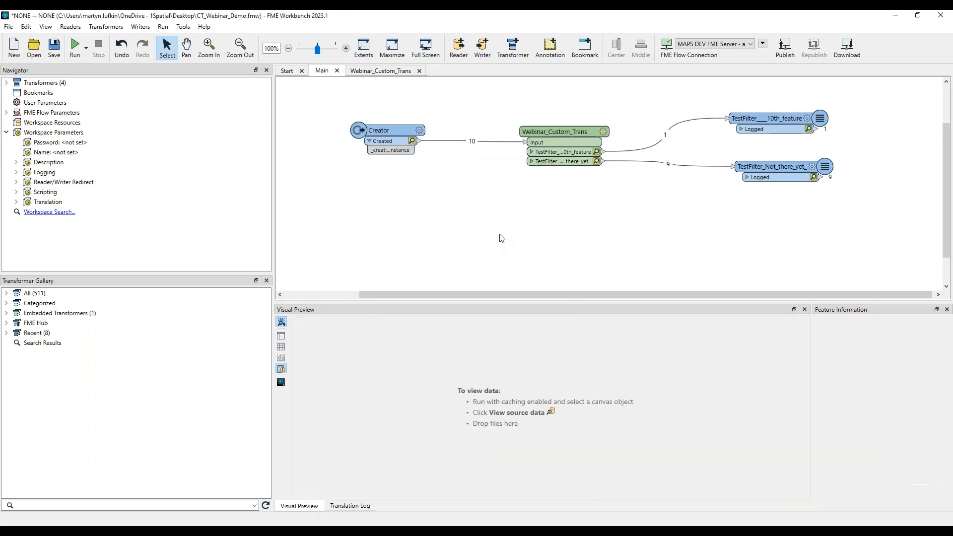
pyautogui.click(404, 135)
pyautogui.click(368, 114)
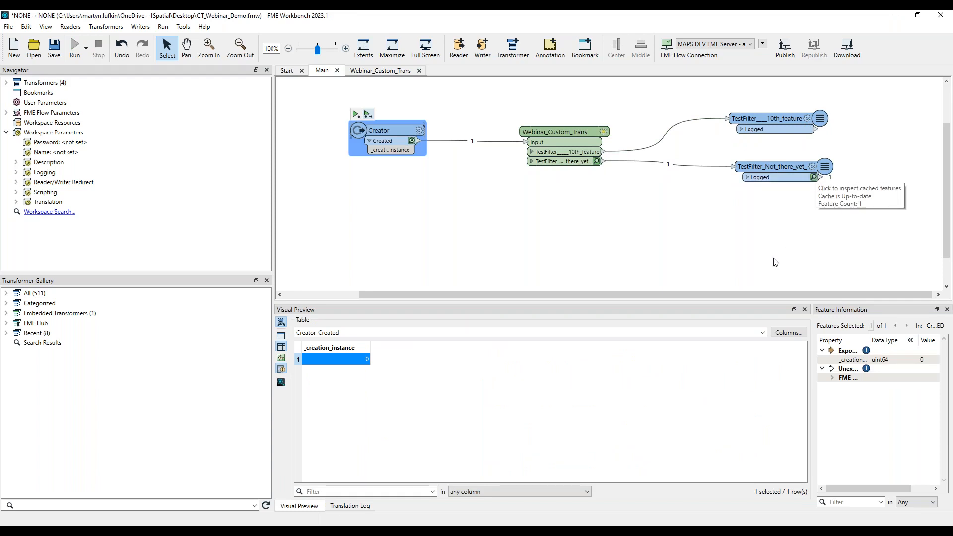
pyautogui.click(482, 102)
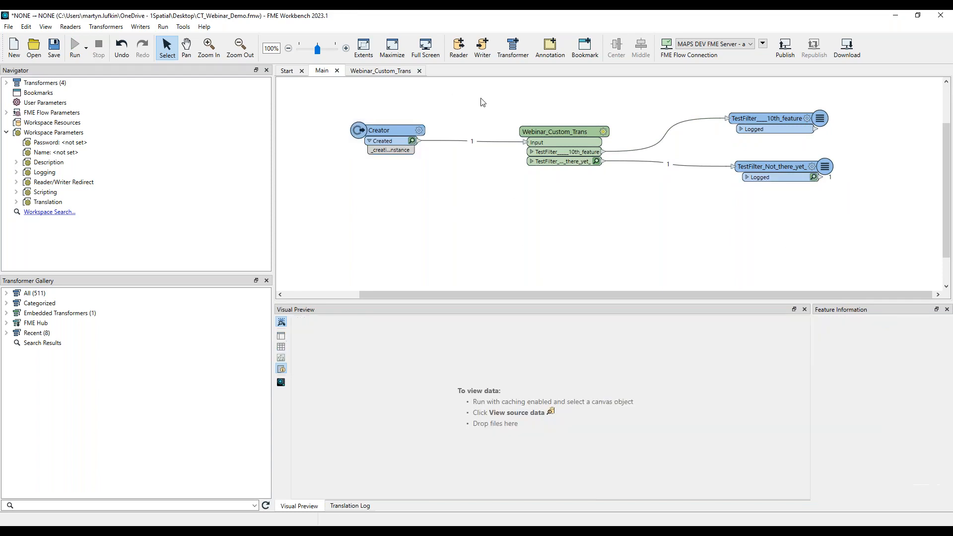
# Insert a transformer loop back to Input in Webinar_Custom_Trans, place it below the outputs, and connect TestFilter's Not there yet! port to it.
pyautogui.click(395, 73)
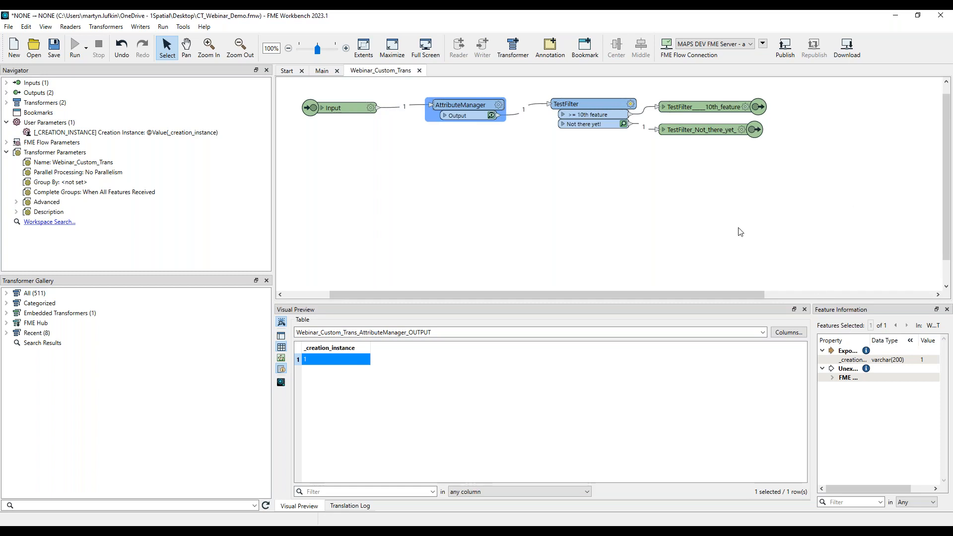
pyautogui.rightClick(639, 196)
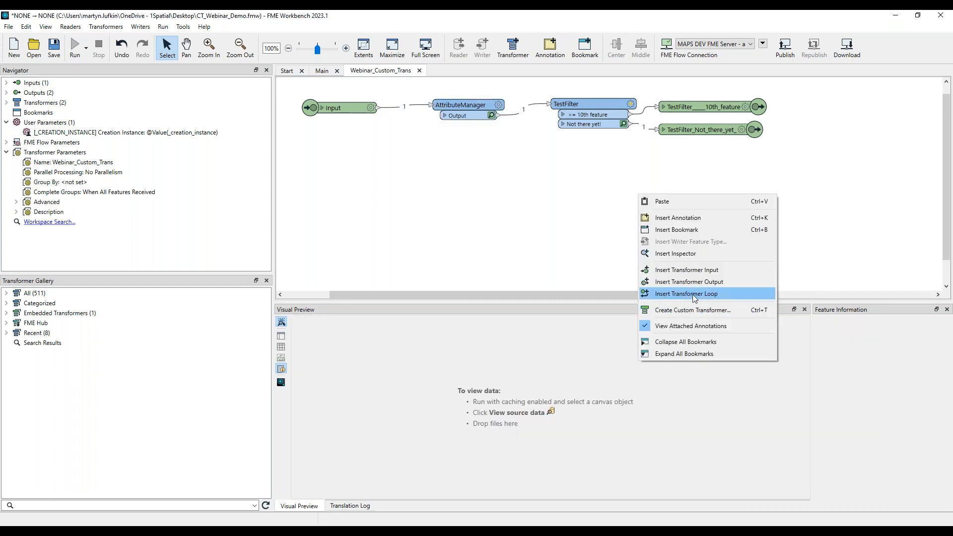
pyautogui.click(695, 297)
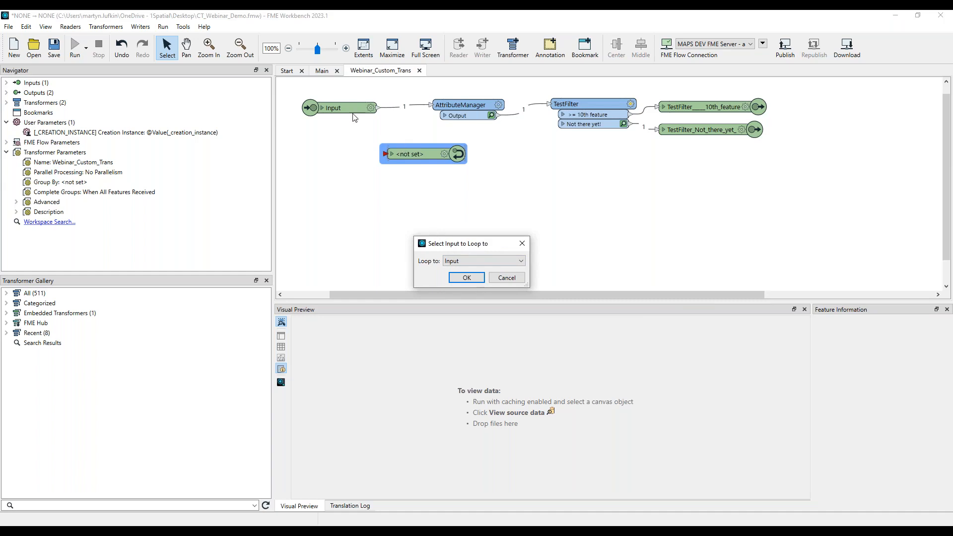
pyautogui.click(466, 278)
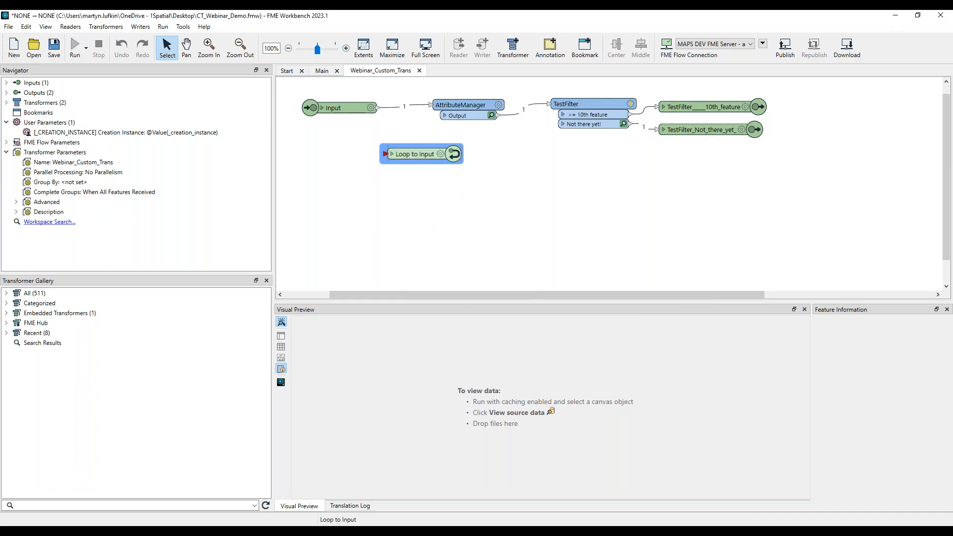
pyautogui.moveTo(412, 157); pyautogui.dragTo(690, 165)
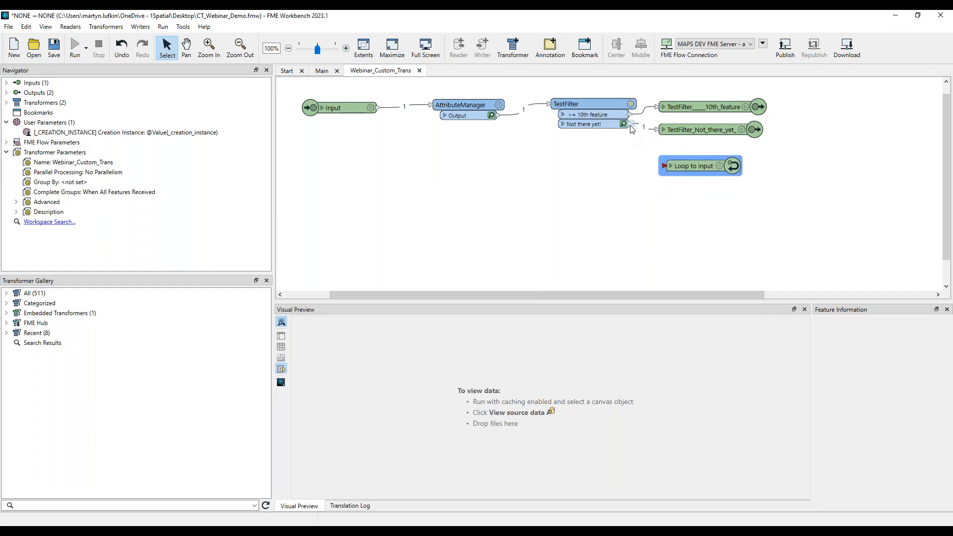
pyautogui.moveTo(632, 129); pyautogui.dragTo(665, 166)
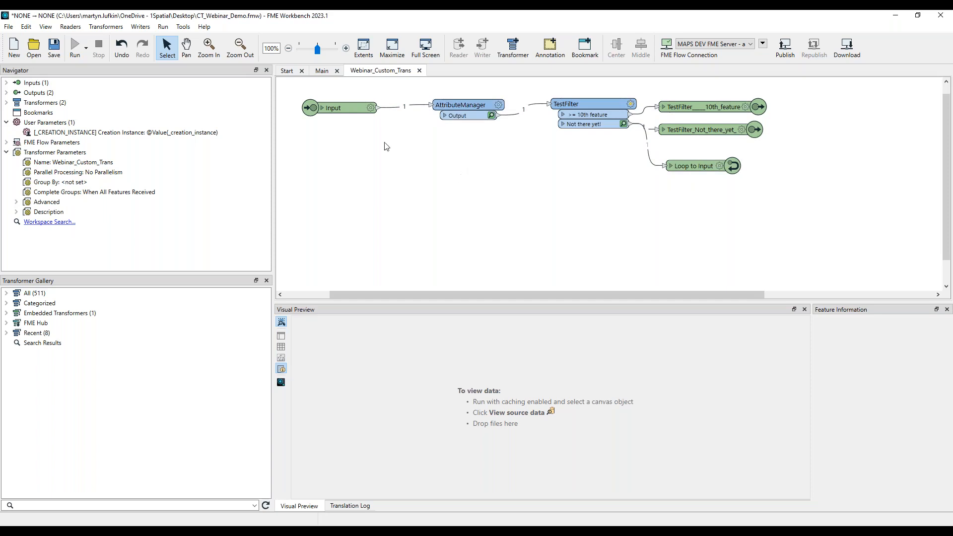
# Check the _creation_instance value expression in the AttributeManager of Webinar_Custom_Trans.
pyautogui.click(498, 105)
pyautogui.click(603, 220)
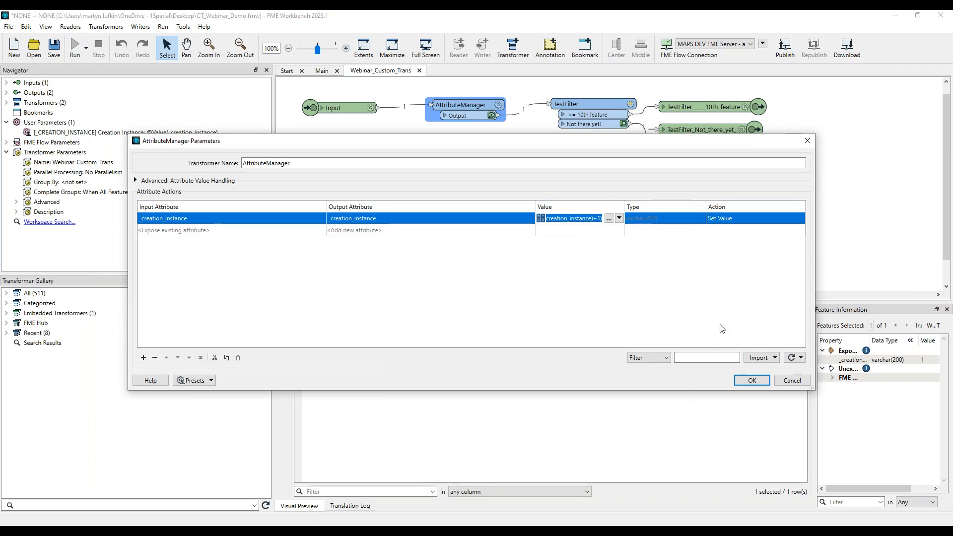
pyautogui.click(751, 380)
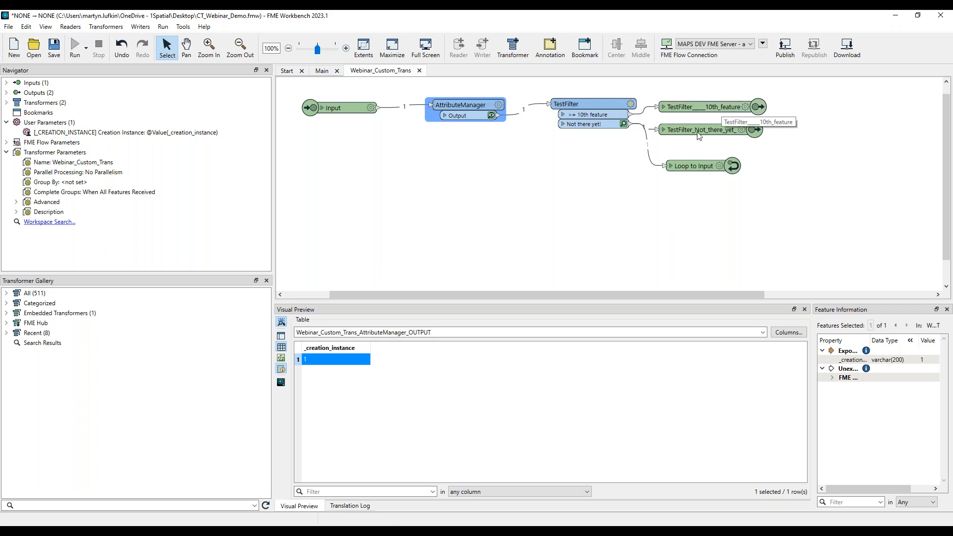
pyautogui.click(544, 204)
# Return to the Main workspace and run it with the loop in place.
pyautogui.click(322, 71)
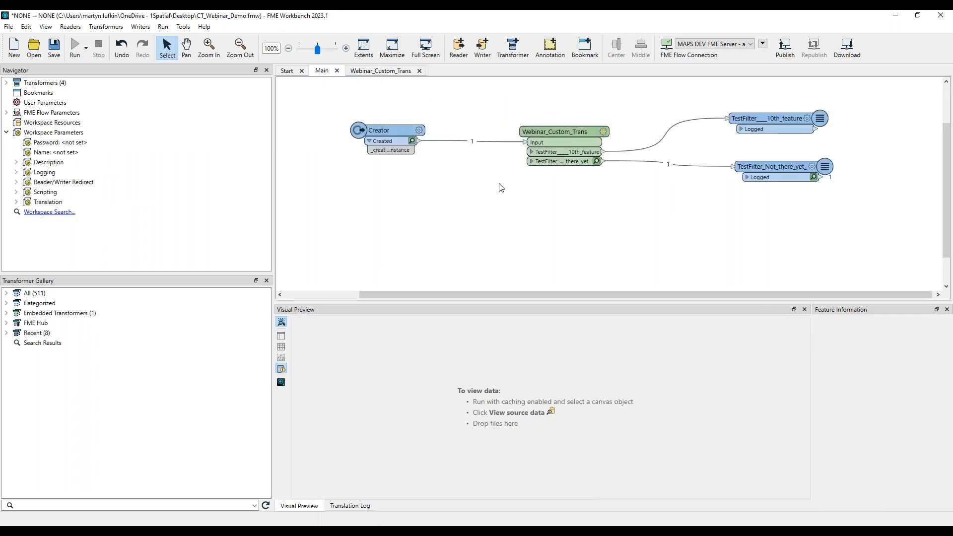
pyautogui.click(397, 131)
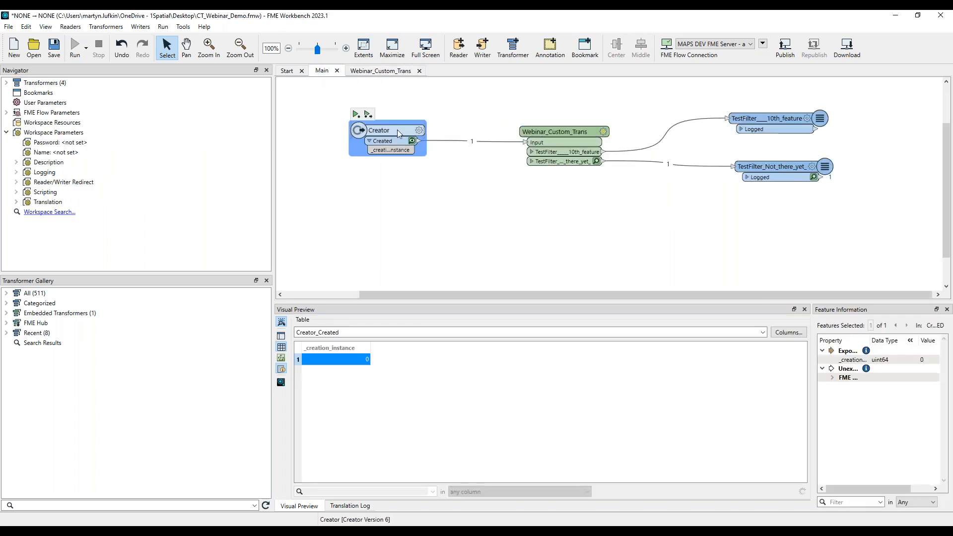
pyautogui.click(86, 49)
pyautogui.click(116, 83)
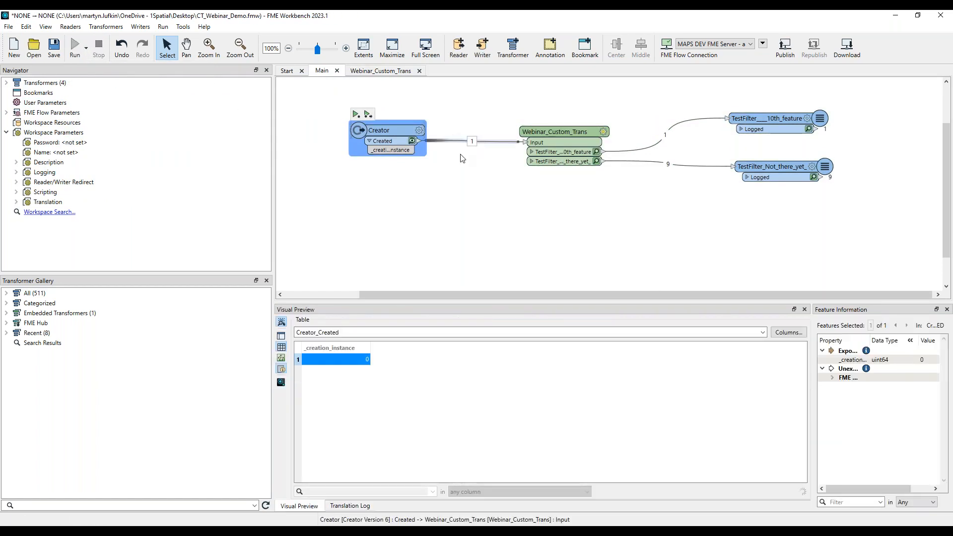
pyautogui.click(512, 158)
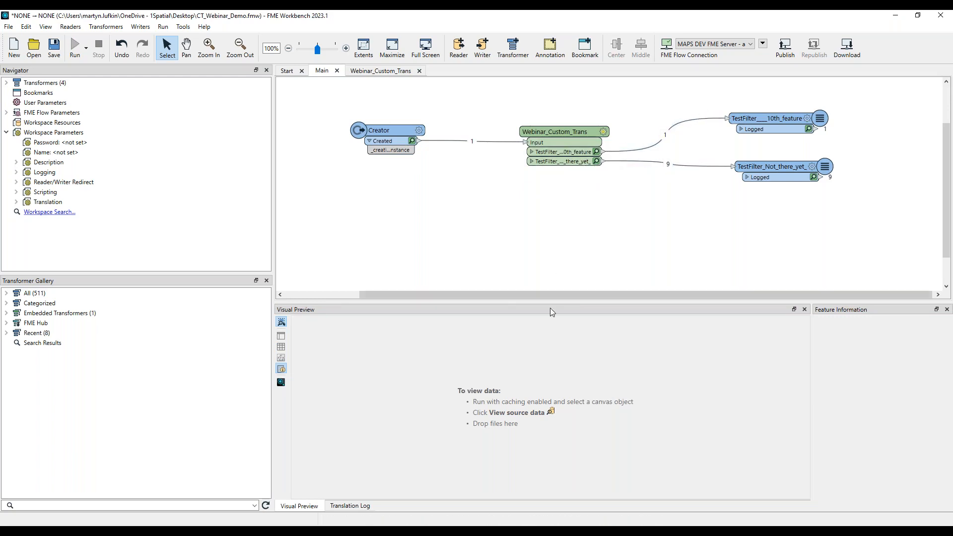
# Examine the translation log for the messages that the two TestFilter loggers wrote for each loop.
pyautogui.click(350, 506)
pyautogui.scroll(13, 491, 396)
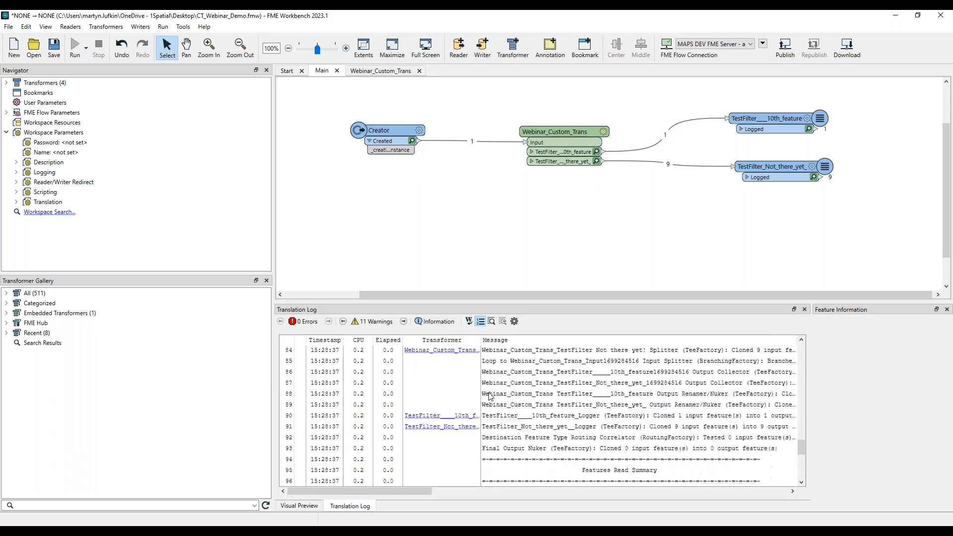
pyautogui.click(698, 373)
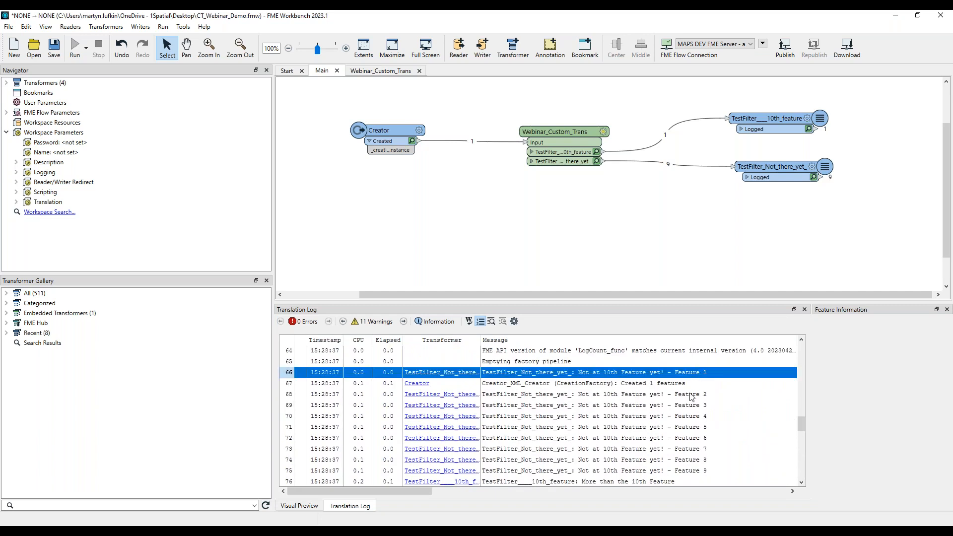
pyautogui.scroll(-1, 705, 473)
pyautogui.scroll(-2, 705, 473)
pyautogui.click(654, 389)
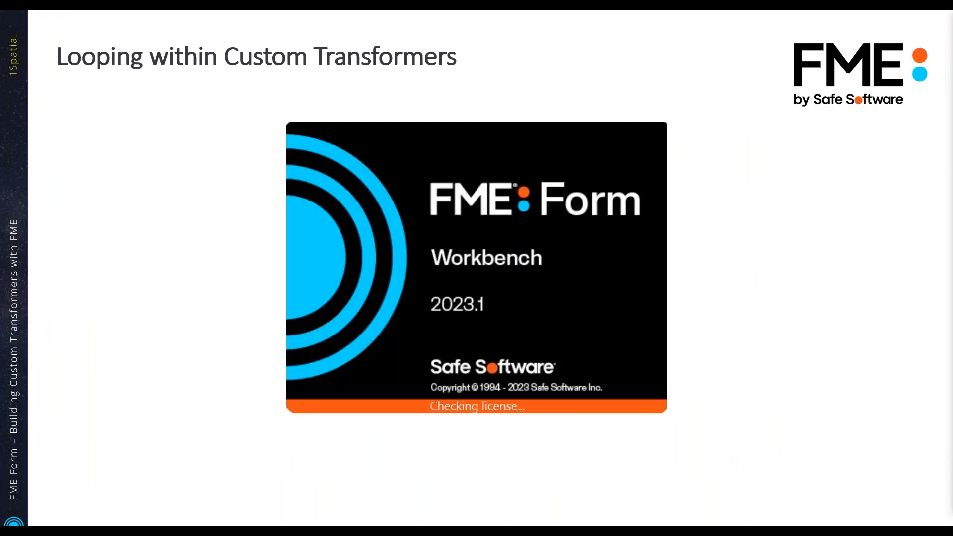
pyautogui.press('Right')
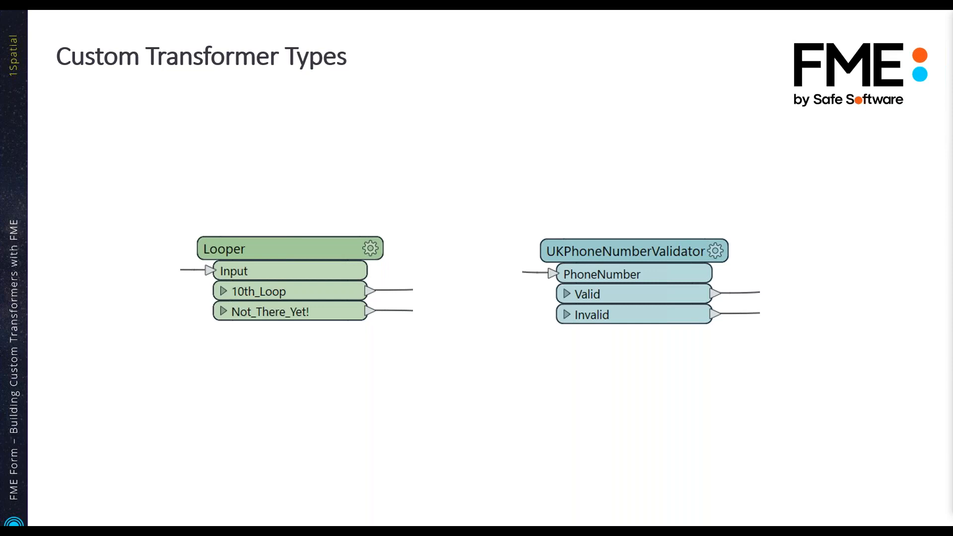
pyautogui.press('Right')
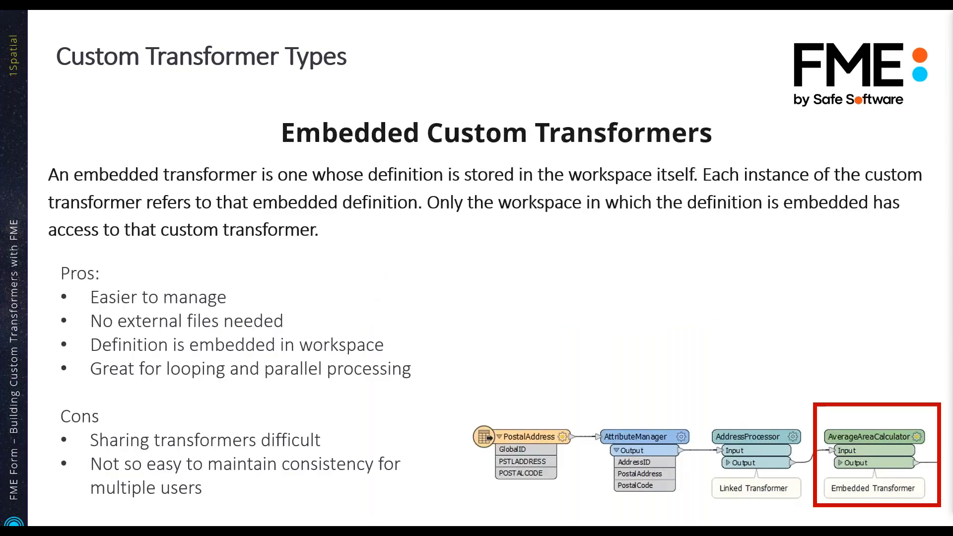